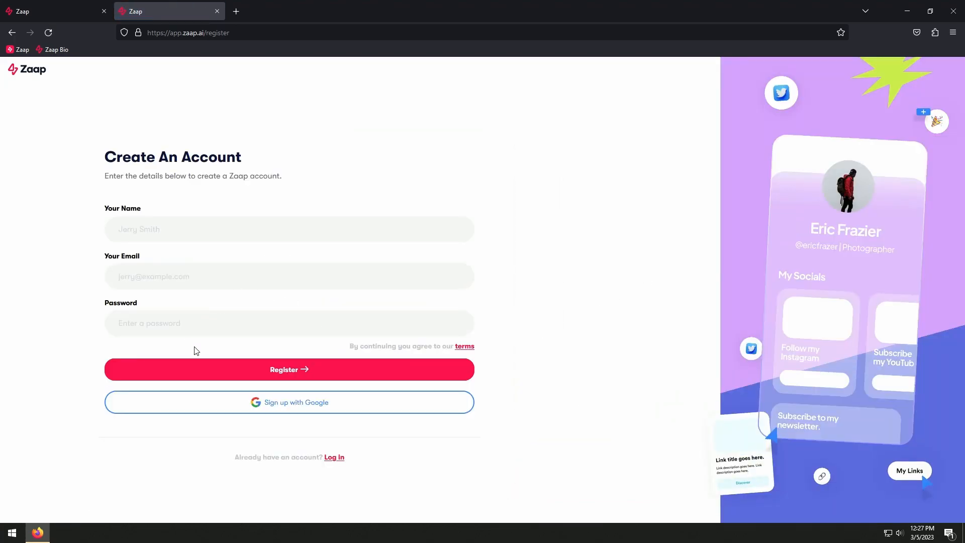
Fill in the registration form with the name Zaap and the contact e-mail
{"action": "left_click", "coordinate": [248, 405]}
{"action": "left_click_drag", "start_coordinate": [106, 260], "coordinate": [146, 259]}
{"action": "left_click", "coordinate": [159, 236]}
{"action": "type", "text": "Zaap"}
{"action": "key", "text": "Tab"}
{"action": "key", "text": "Tab"}
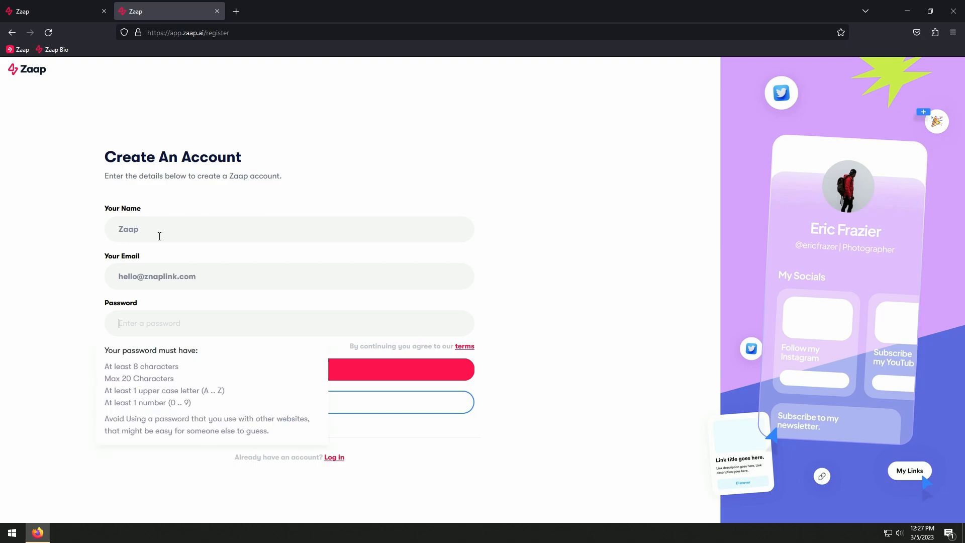
Enter the account password and register the new account
{"action": "type", "text": "••"}
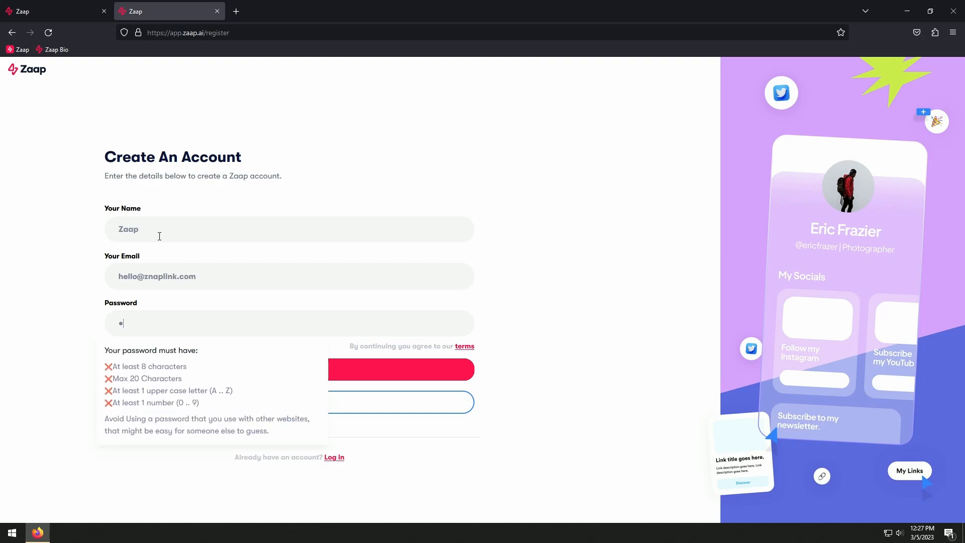
{"action": "type", "text": "••••••"}
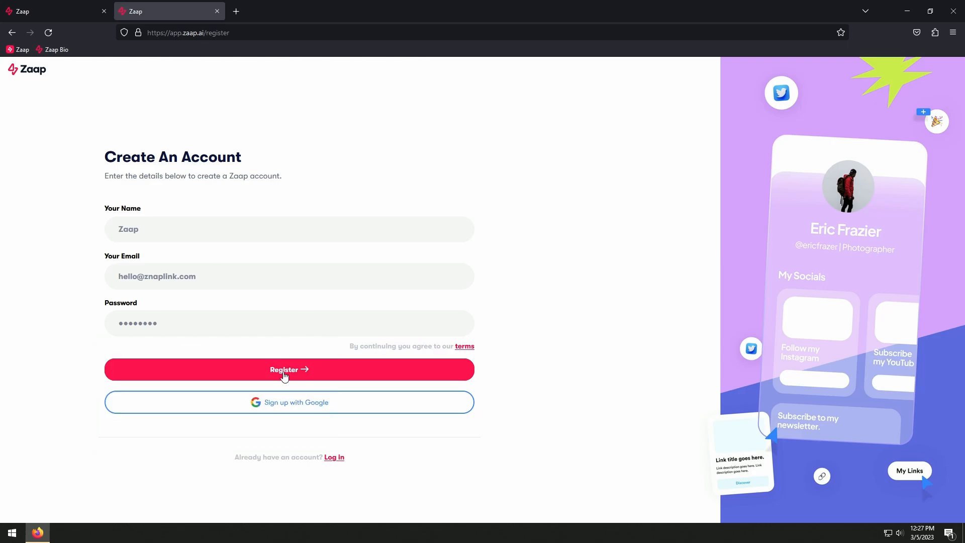
{"action": "left_click", "coordinate": [291, 378]}
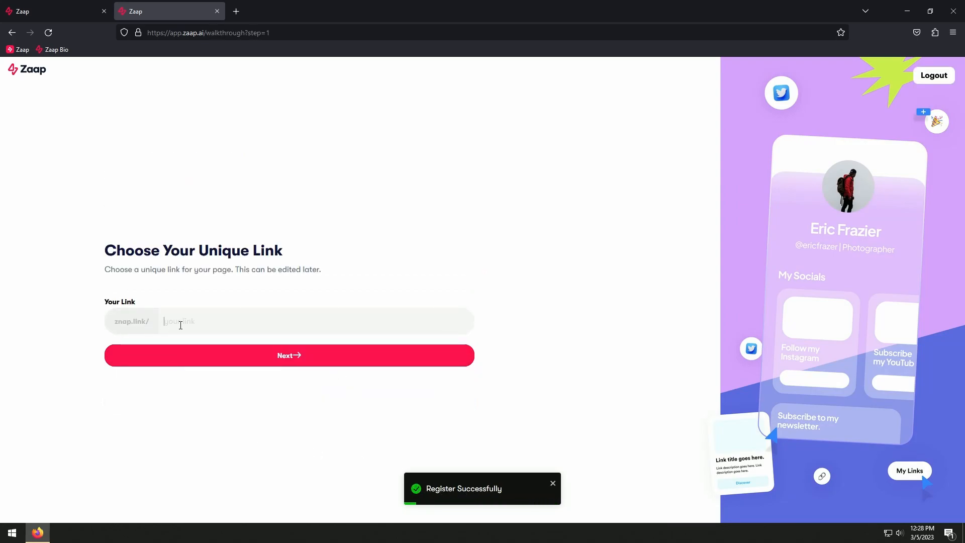
Set the unique page link to ZaapHQ and add the Instagram username to the socials
{"action": "type", "text": "ZaapHQ"}
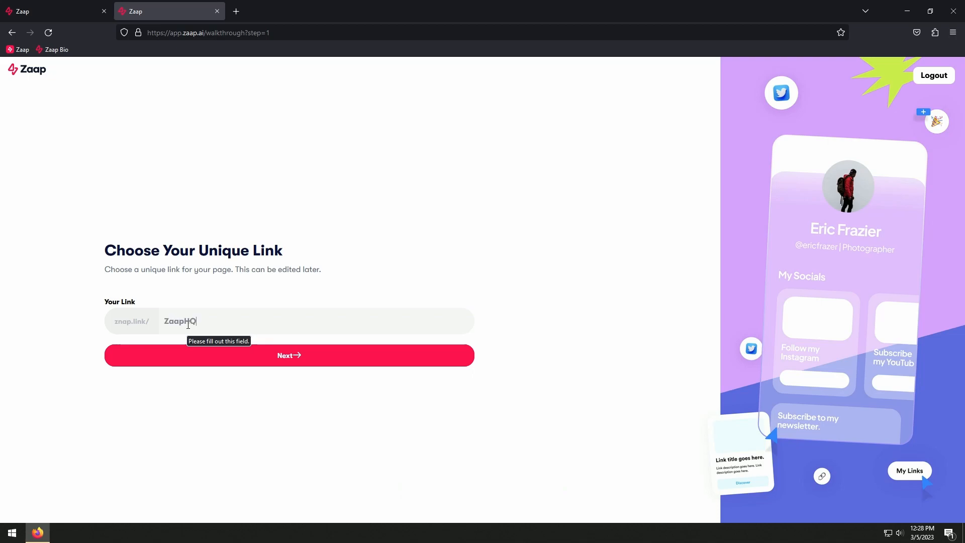
{"action": "left_click", "coordinate": [220, 357]}
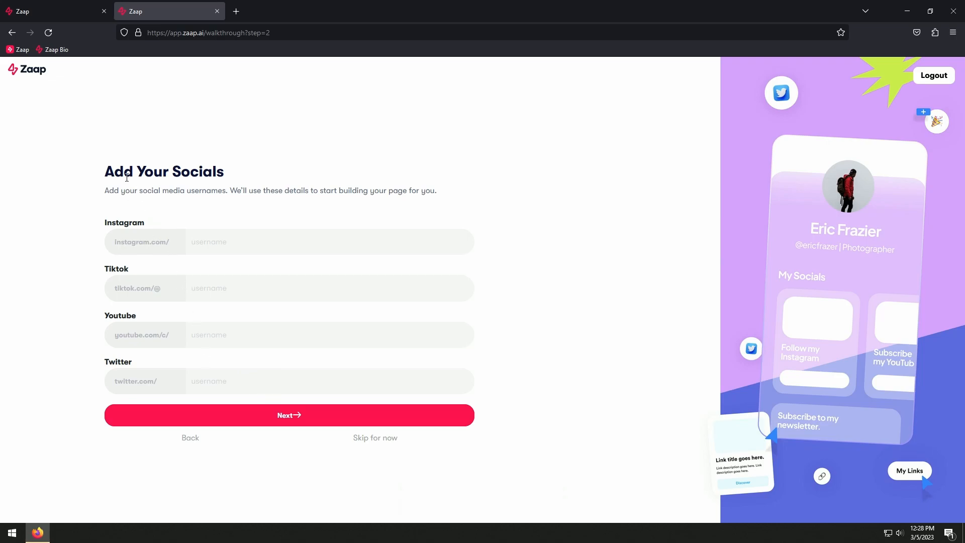
{"action": "left_click", "coordinate": [236, 242]}
{"action": "type", "text": "Z"}
{"action": "left_click", "coordinate": [295, 415]}
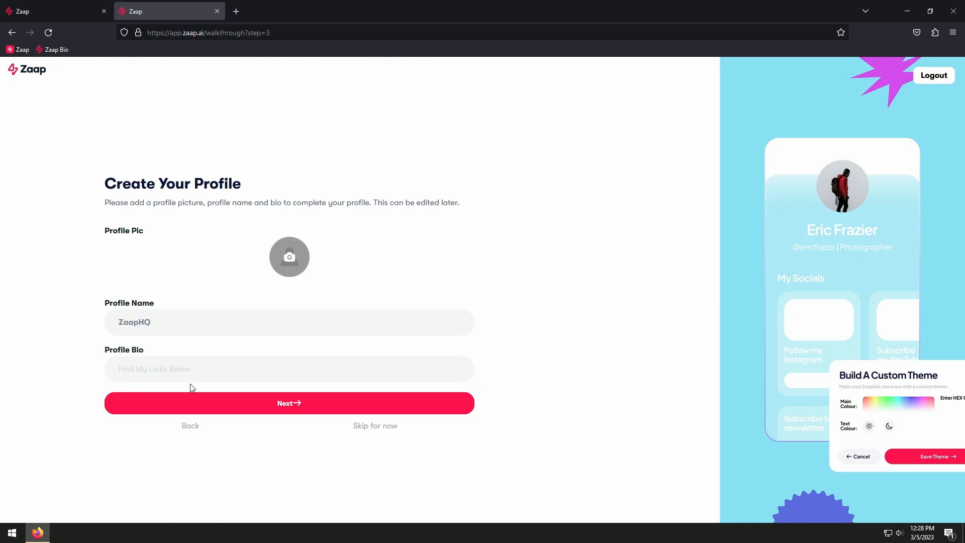
Copy the bio text from the zaap.bio/zaap page into the Profile Bio and continue to theme selection
{"action": "left_click", "coordinate": [57, 10]}
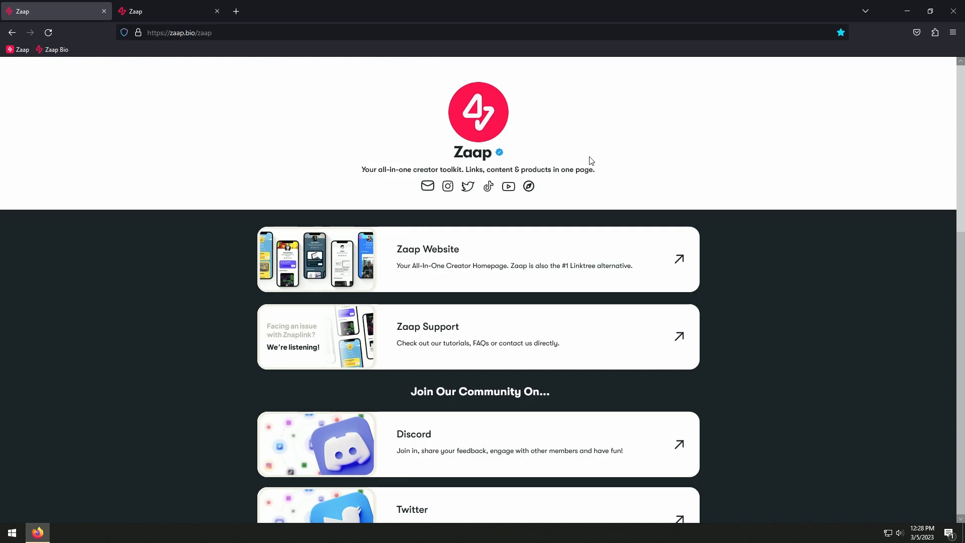
{"action": "triple_click", "coordinate": [596, 169]}
{"action": "key", "text": "ctrl+c"}
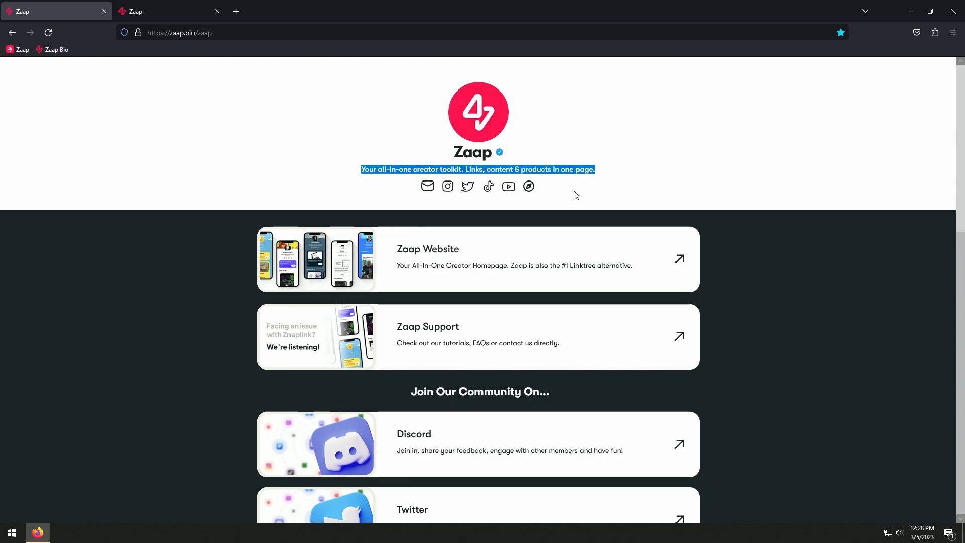
{"action": "left_click", "coordinate": [180, 14]}
{"action": "key", "text": "ctrl+v"}
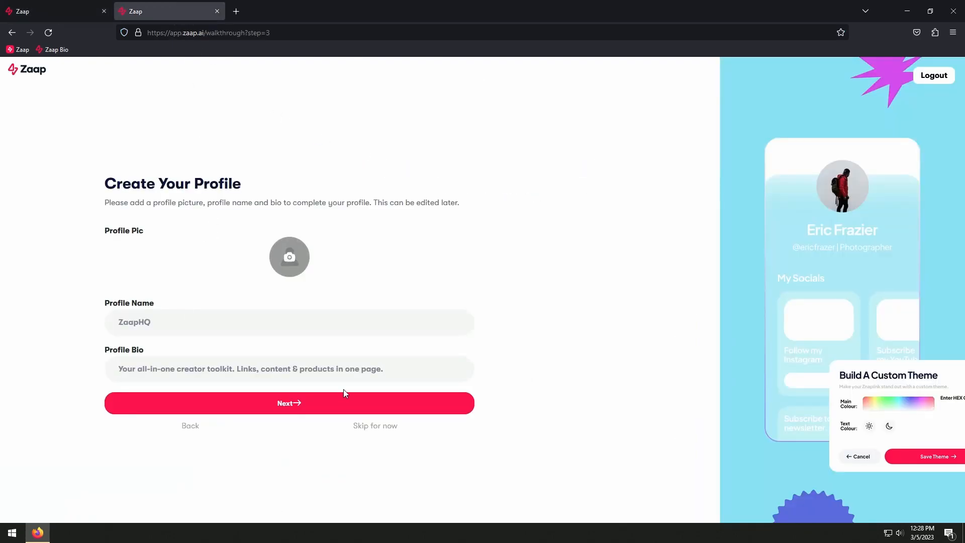
{"action": "left_click", "coordinate": [311, 406]}
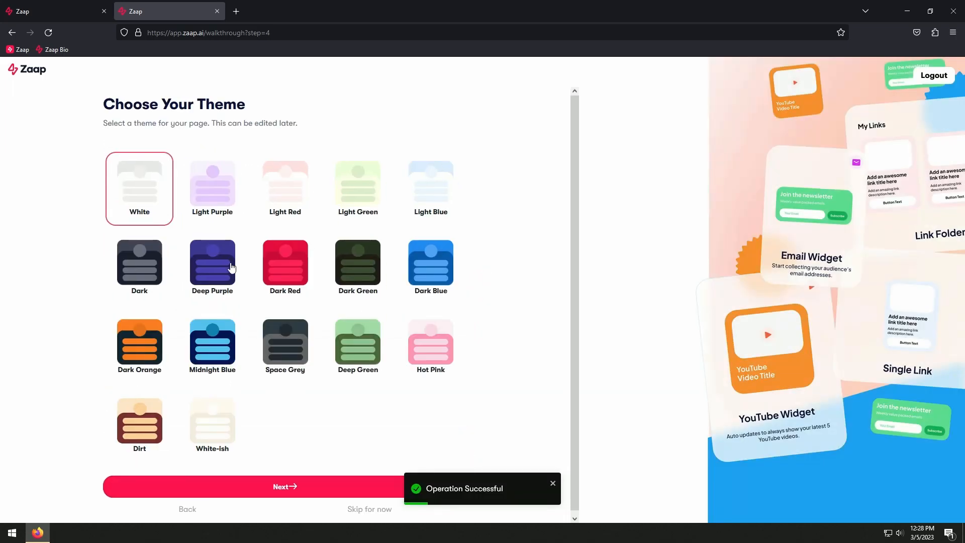
Choose the Dark theme for the page and complete the setup walkthrough
{"action": "scroll", "coordinate": [404, 264], "scroll_direction": "down", "scroll_amount": 1}
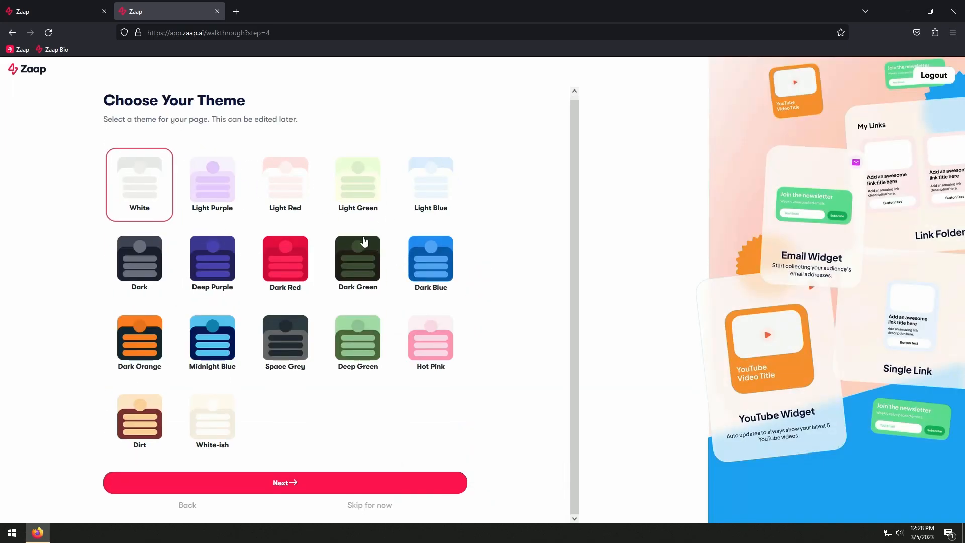
{"action": "left_click", "coordinate": [156, 265]}
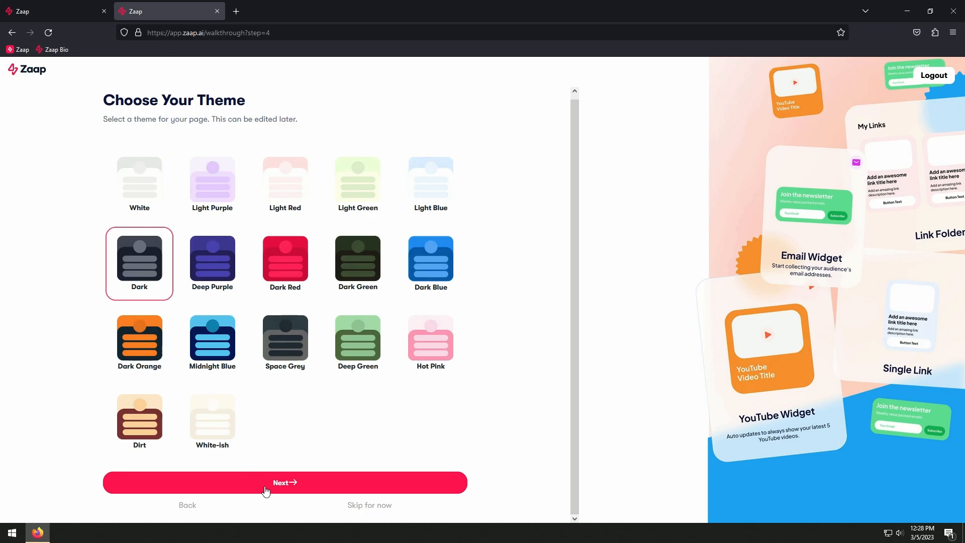
{"action": "left_click", "coordinate": [276, 486]}
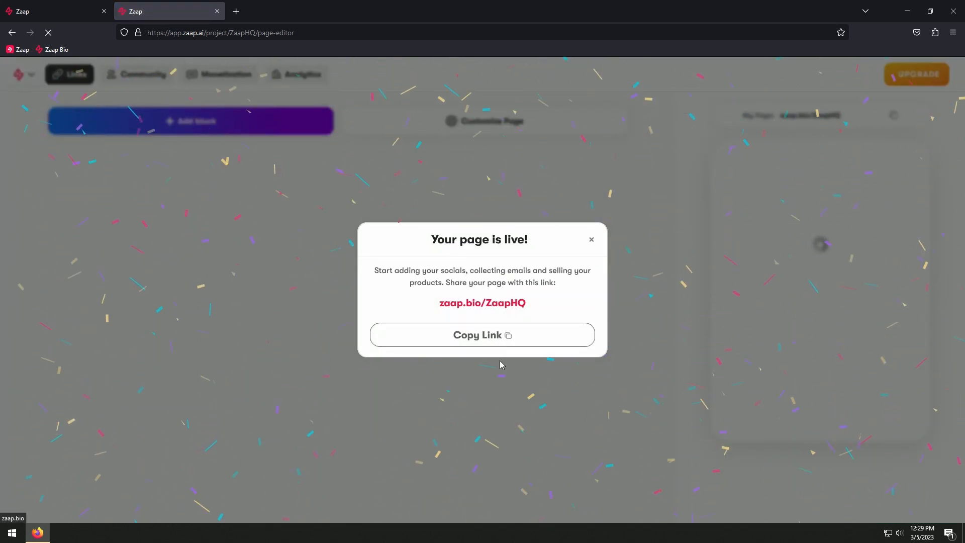
View the live page zaap.bio/ZaapHQ in a new browser tab, and dismiss the page-live notice in the editor
{"action": "left_click", "coordinate": [235, 11]}
{"action": "right_click", "coordinate": [240, 35]}
{"action": "left_click", "coordinate": [266, 126]}
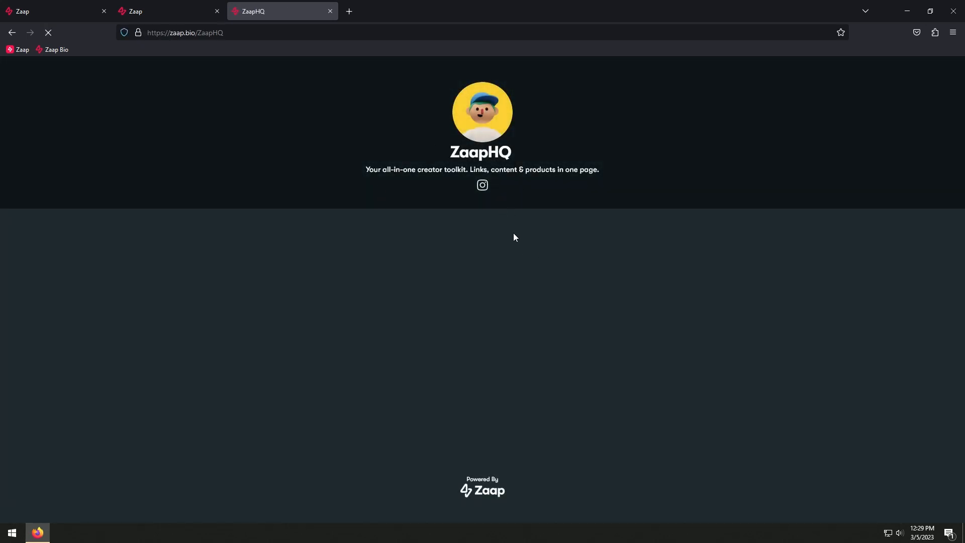
{"action": "left_click", "coordinate": [175, 11]}
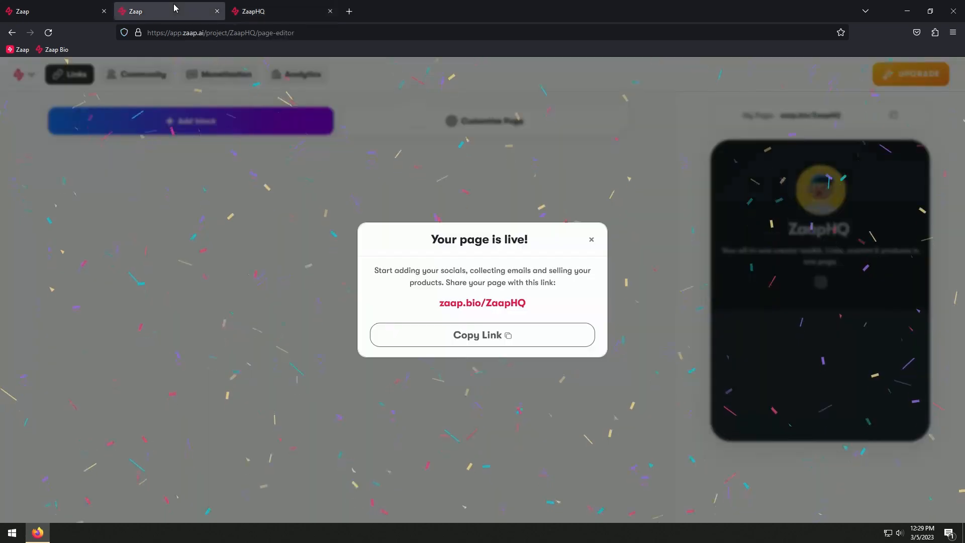
{"action": "left_click", "coordinate": [591, 237]}
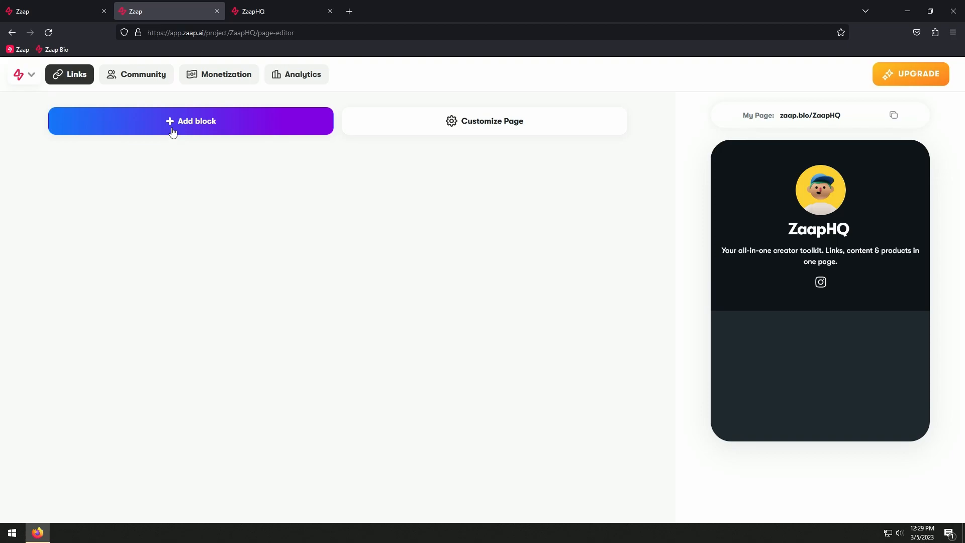
Add a Link Folder block titled Socials to the page
{"action": "left_click", "coordinate": [206, 128]}
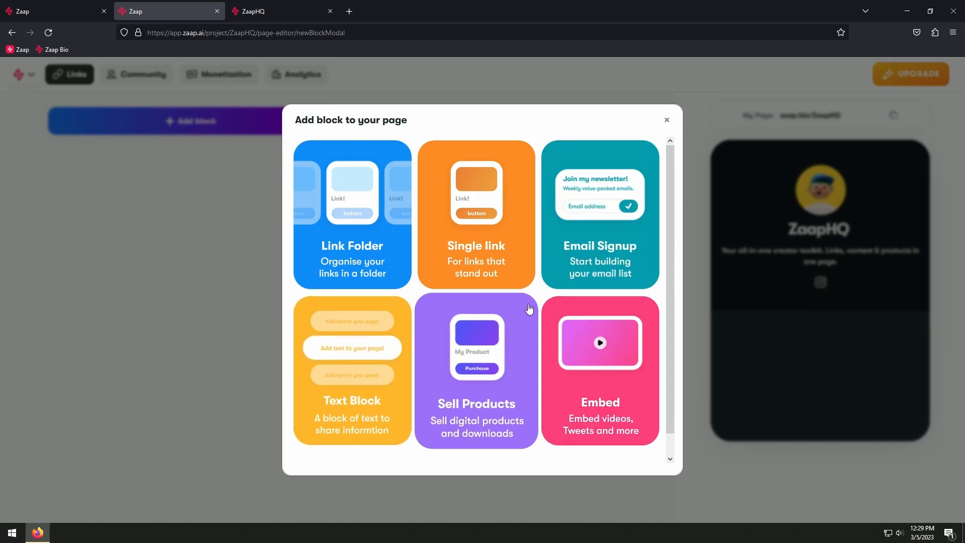
{"action": "scroll", "coordinate": [527, 307], "scroll_direction": "down", "scroll_amount": 1}
{"action": "scroll", "coordinate": [529, 309], "scroll_direction": "down", "scroll_amount": 3}
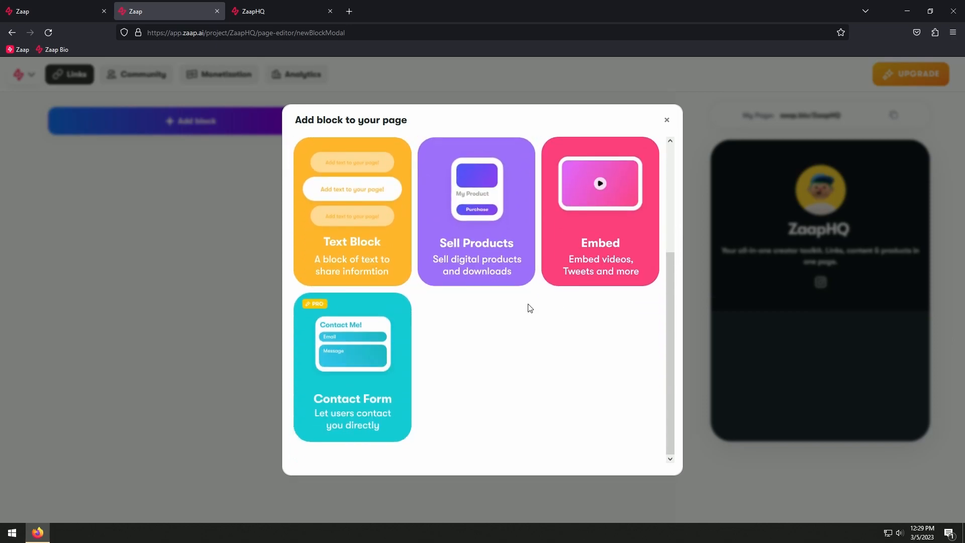
{"action": "scroll", "coordinate": [581, 374], "scroll_direction": "down", "scroll_amount": 3}
{"action": "scroll", "coordinate": [578, 372], "scroll_direction": "up", "scroll_amount": 6}
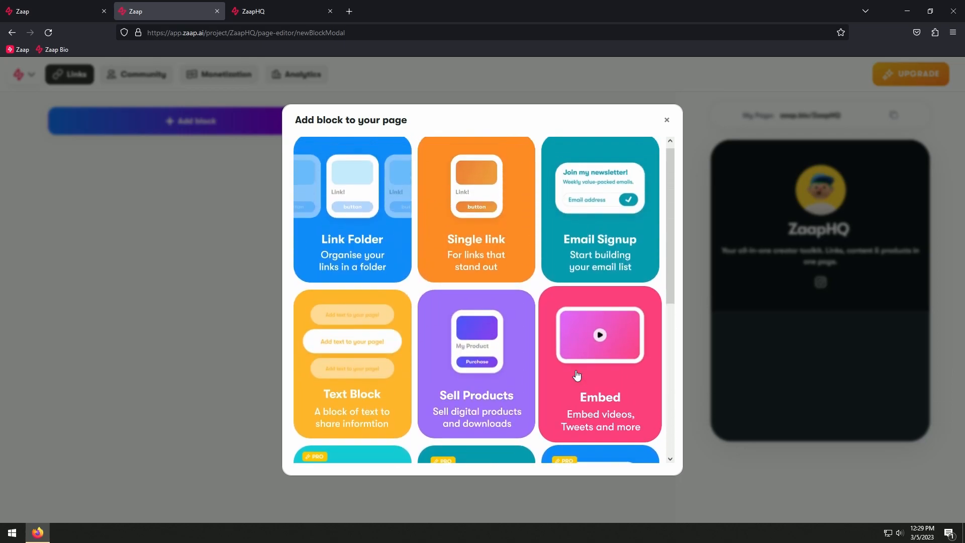
{"action": "left_click", "coordinate": [359, 221]}
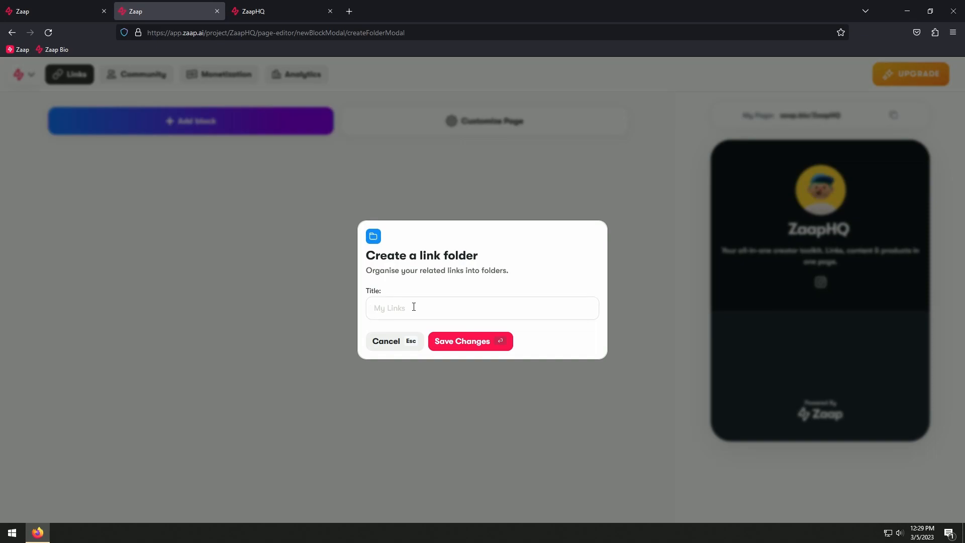
{"action": "type", "text": "Socials"}
{"action": "left_click", "coordinate": [474, 340]}
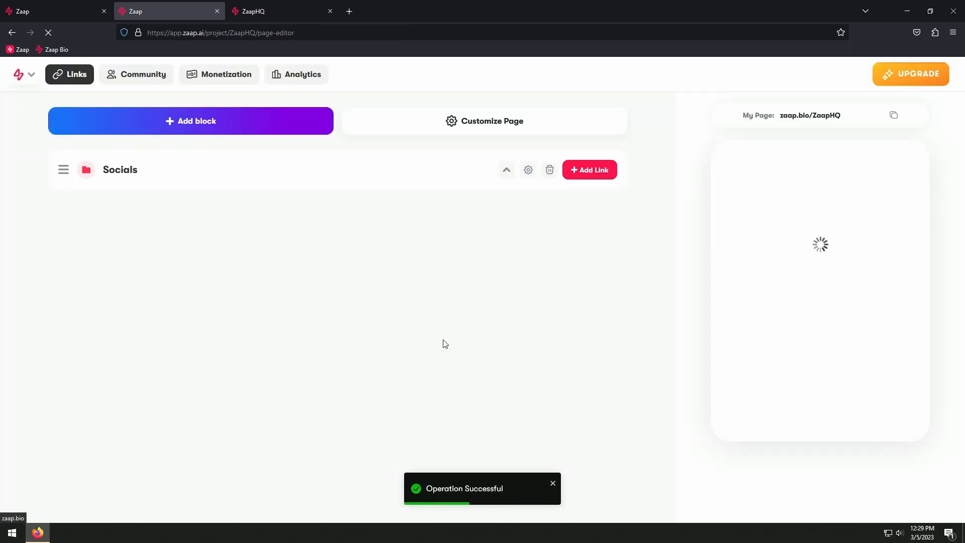
{"action": "left_click", "coordinate": [595, 174]}
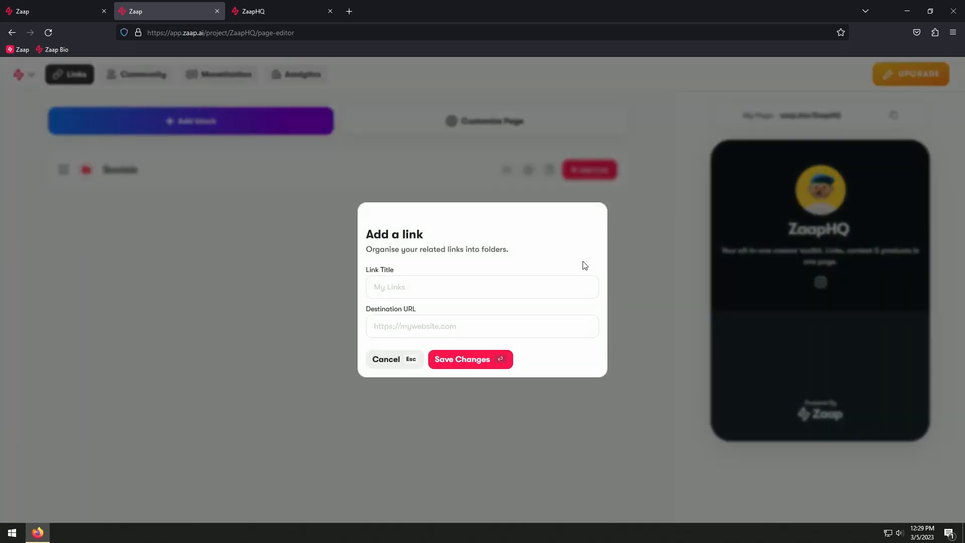
{"action": "type", "text": "Instagram"}
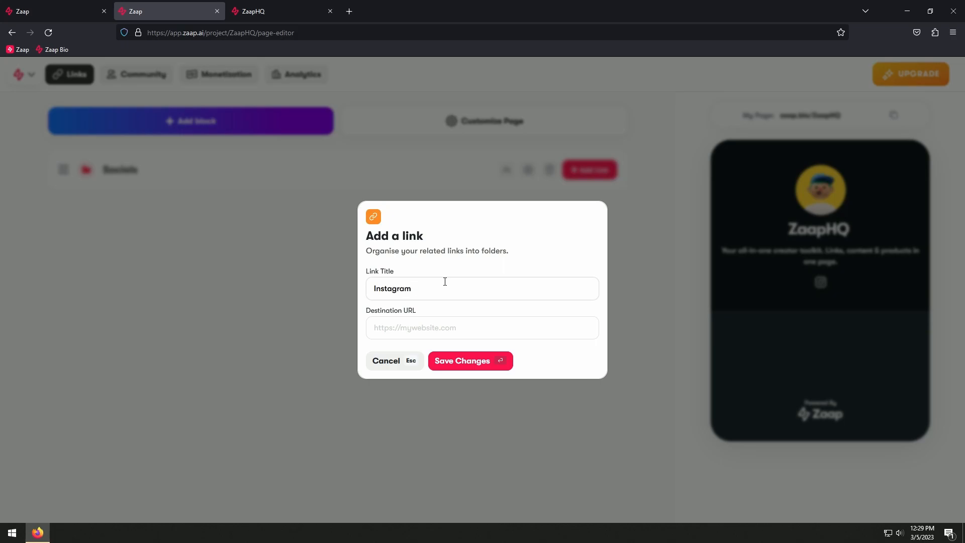
{"action": "left_click", "coordinate": [409, 334]}
{"action": "type", "text": "www.instagram.com/ZaapHQ"}
{"action": "left_click", "coordinate": [457, 361]}
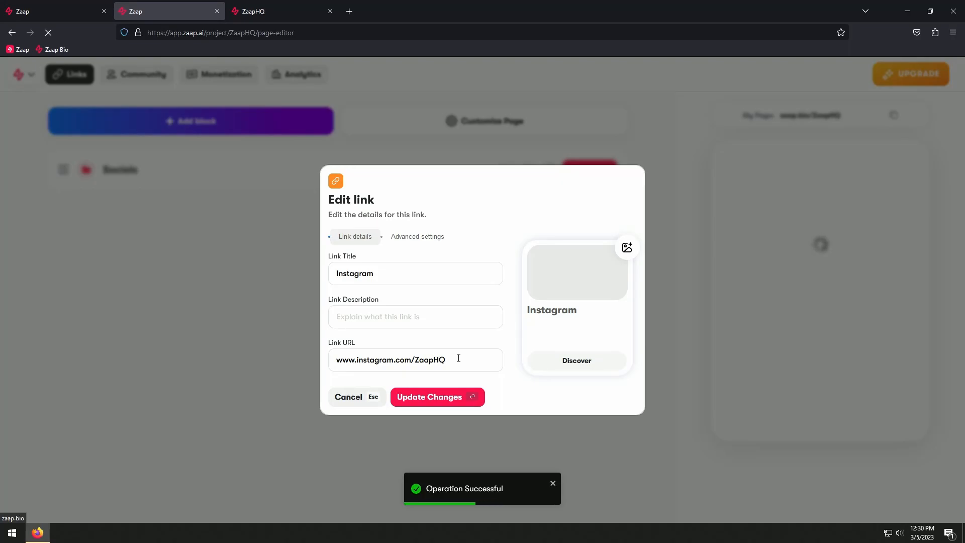
Give the Instagram link the description "Follow us on instagram" and the button text "Visit Profile"
{"action": "type", "text": "Follow us on instagram"}
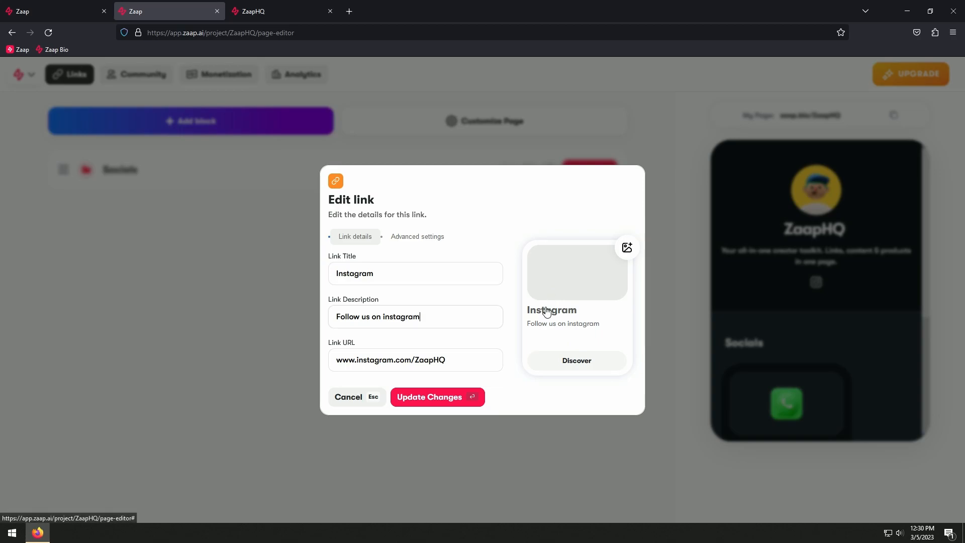
{"action": "left_click", "coordinate": [407, 242]}
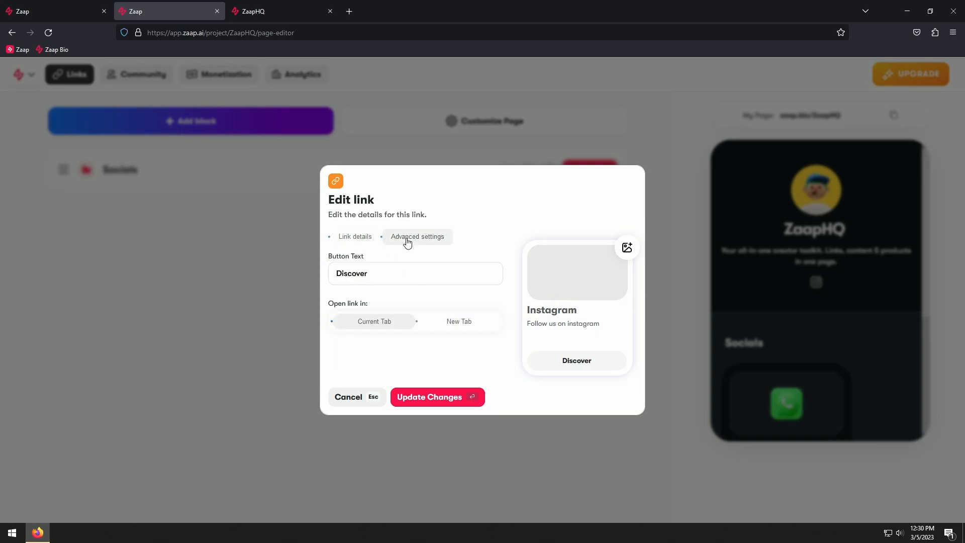
{"action": "left_click_drag", "start_coordinate": [386, 276], "coordinate": [336, 280]}
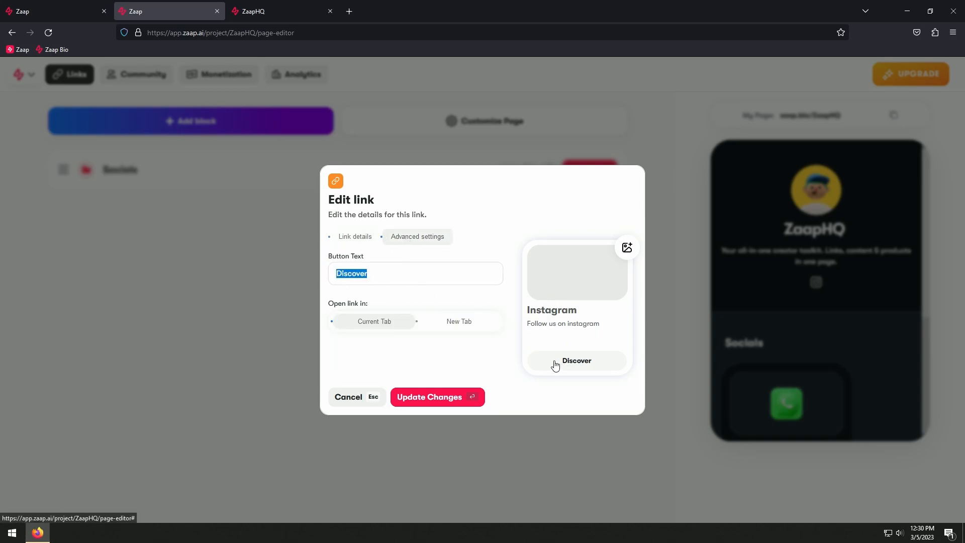
{"action": "type", "text": "Visi"}
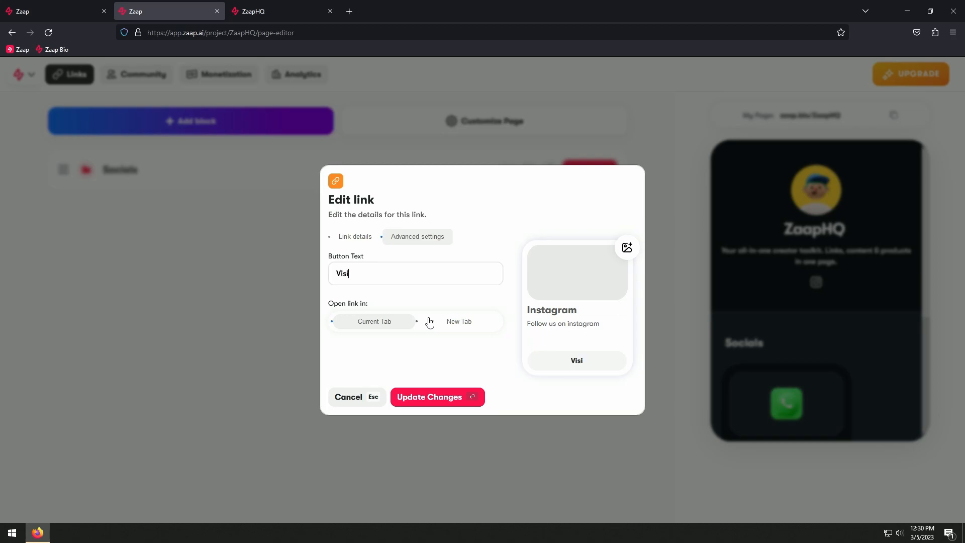
{"action": "type", "text": "t Profile"}
Assign the existing Instagram logo as the link's image
{"action": "left_click", "coordinate": [627, 248]}
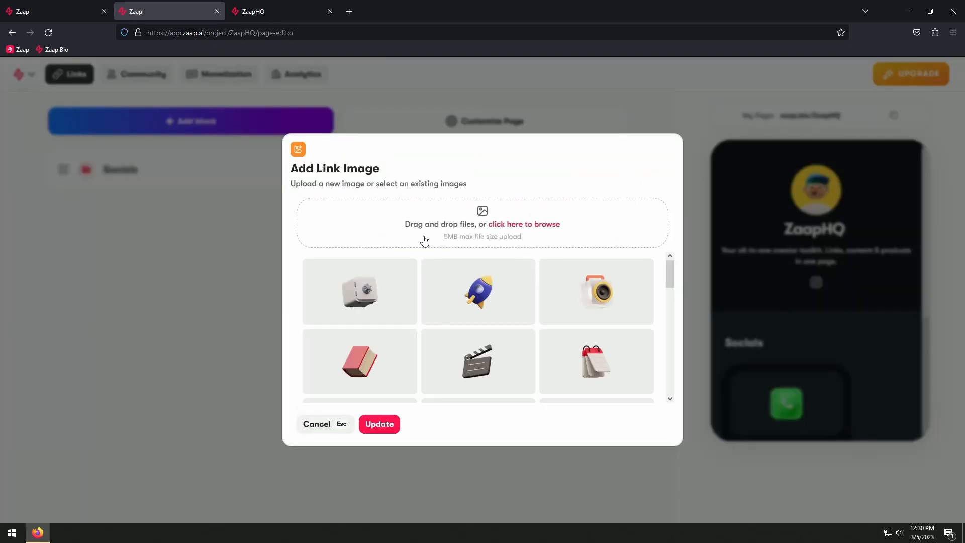
{"action": "scroll", "coordinate": [478, 322], "scroll_direction": "down", "scroll_amount": 5}
{"action": "left_click", "coordinate": [472, 302]}
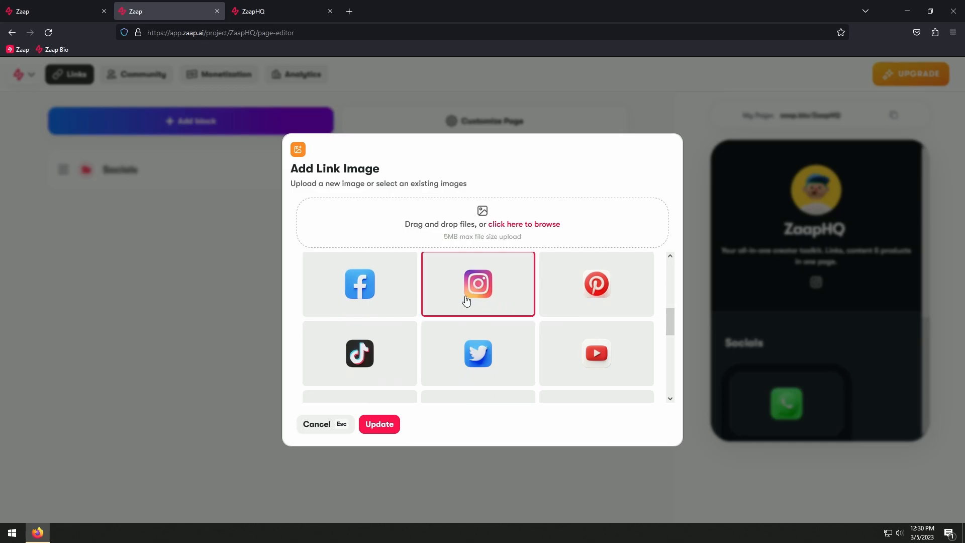
{"action": "left_click", "coordinate": [394, 432]}
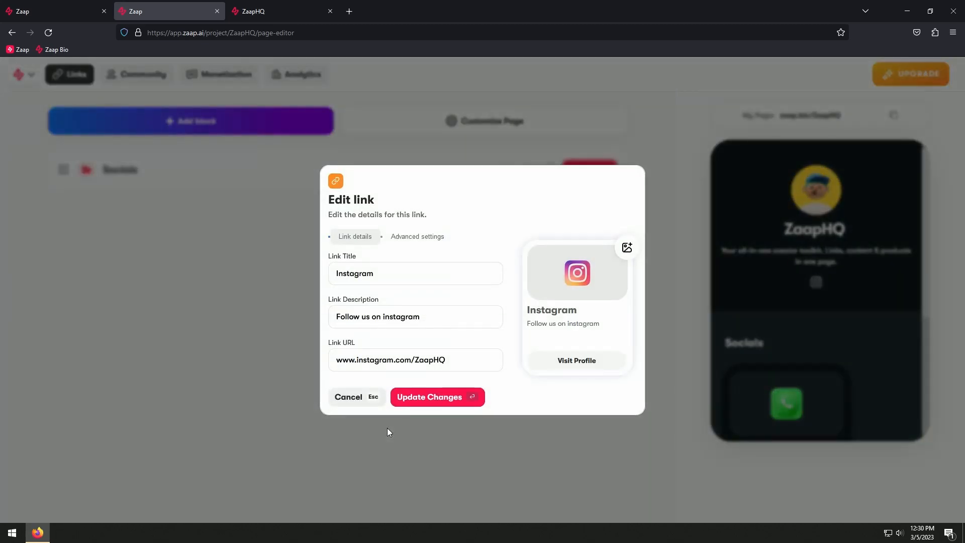
Set the Instagram link to open in the current tab and save the link's changes
{"action": "left_click", "coordinate": [415, 239]}
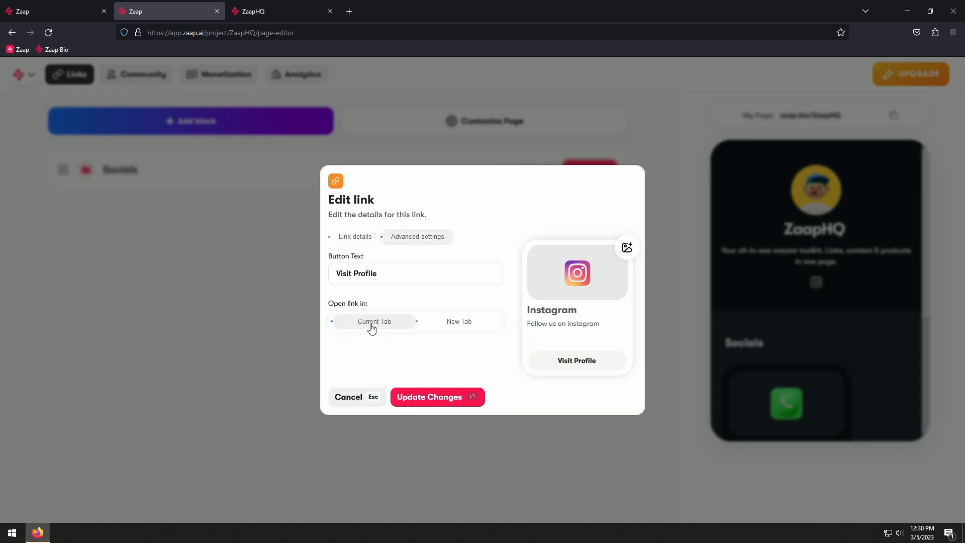
{"action": "left_click", "coordinate": [457, 326]}
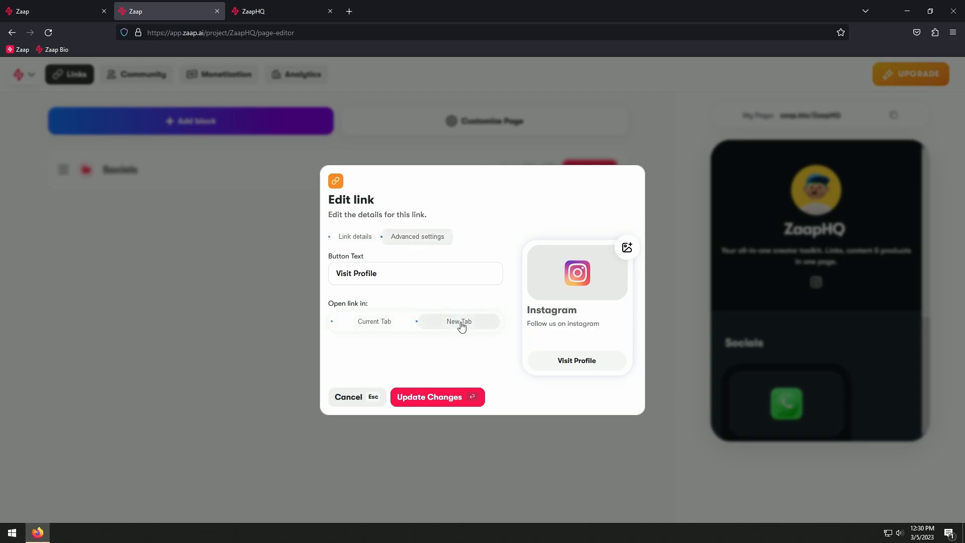
{"action": "left_click", "coordinate": [386, 324]}
{"action": "left_click", "coordinate": [432, 397]}
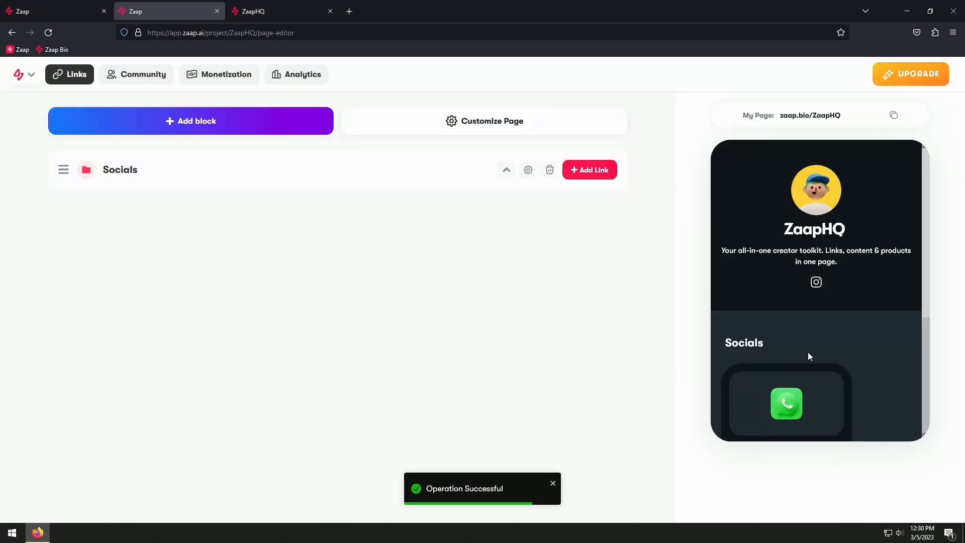
Add a text block reading "Hello" to the page
{"action": "scroll", "coordinate": [806, 356], "scroll_direction": "down", "scroll_amount": 3}
{"action": "left_click", "coordinate": [807, 355]}
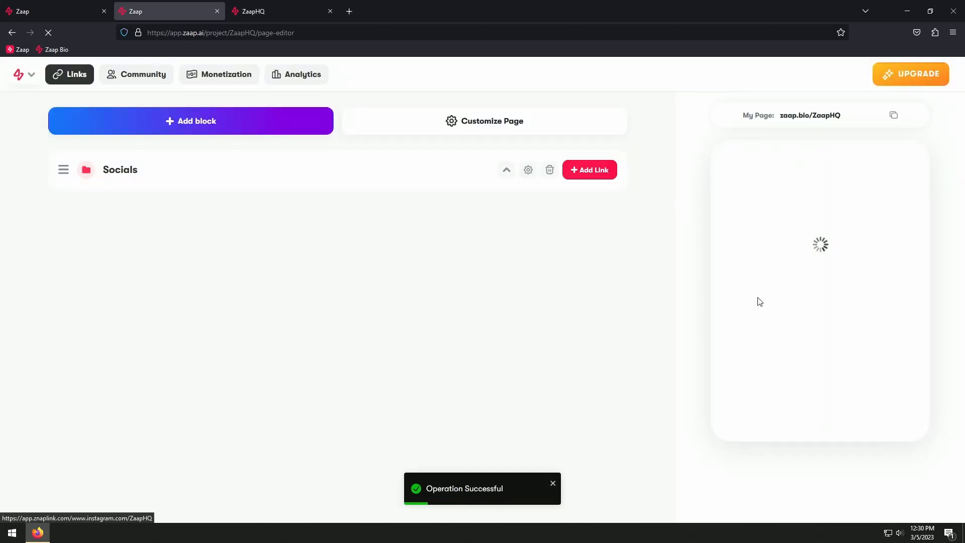
{"action": "scroll", "coordinate": [759, 369], "scroll_direction": "down", "scroll_amount": 2}
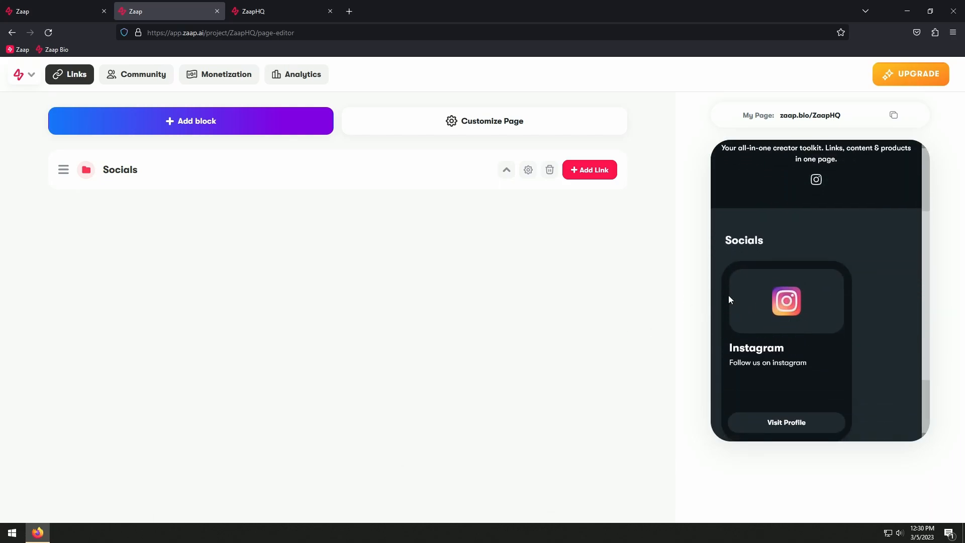
{"action": "scroll", "coordinate": [735, 299], "scroll_direction": "up", "scroll_amount": 5}
{"action": "left_click", "coordinate": [222, 121]}
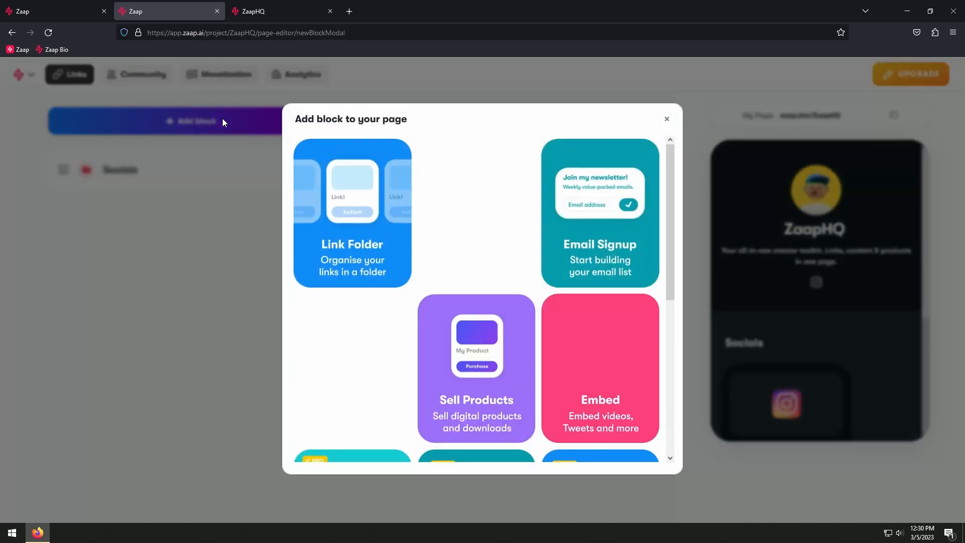
{"action": "left_click", "coordinate": [361, 379]}
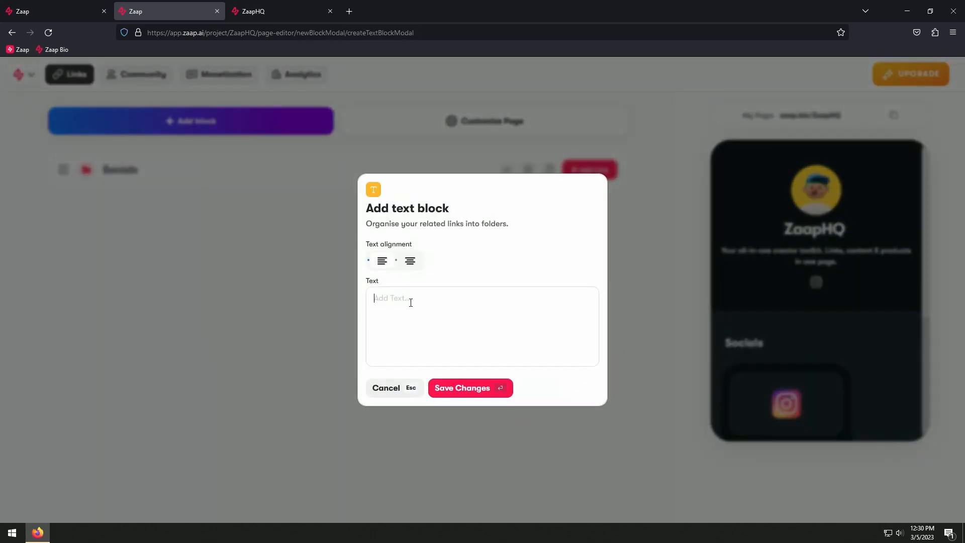
{"action": "type", "text": "zaap.bio/ZaapHQ"}
{"action": "left_click_drag", "start_coordinate": [448, 298], "coordinate": [365, 299]}
{"action": "type", "text": "He"}
{"action": "left_click", "coordinate": [480, 395]}
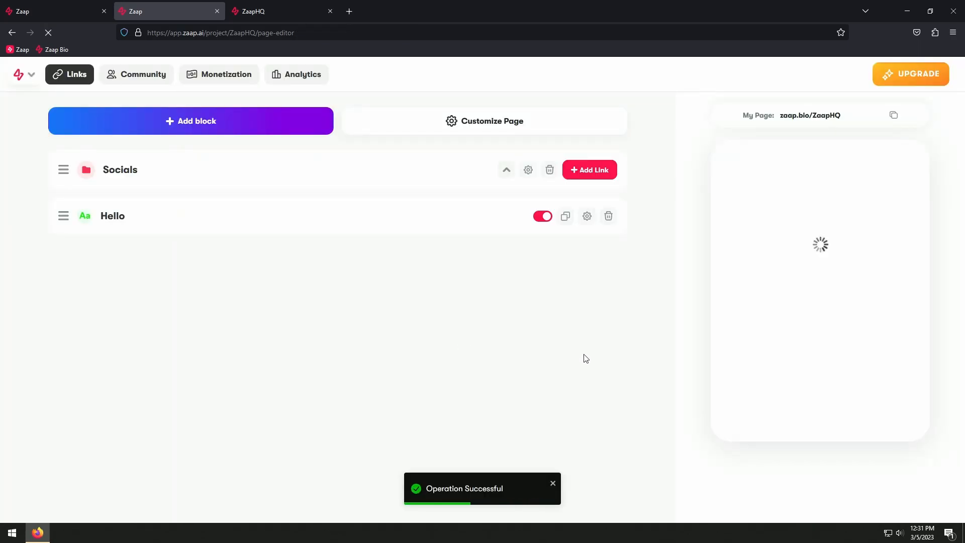
Move the Hello text block above the Socials folder and check the new order in the page preview
{"action": "scroll", "coordinate": [818, 346], "scroll_direction": "down", "scroll_amount": 5}
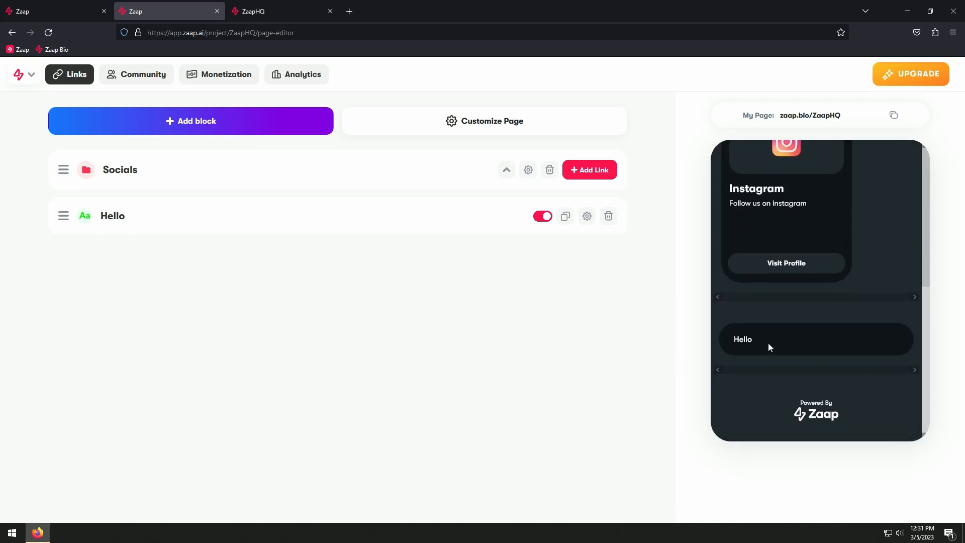
{"action": "scroll", "coordinate": [766, 344], "scroll_direction": "up", "scroll_amount": 3}
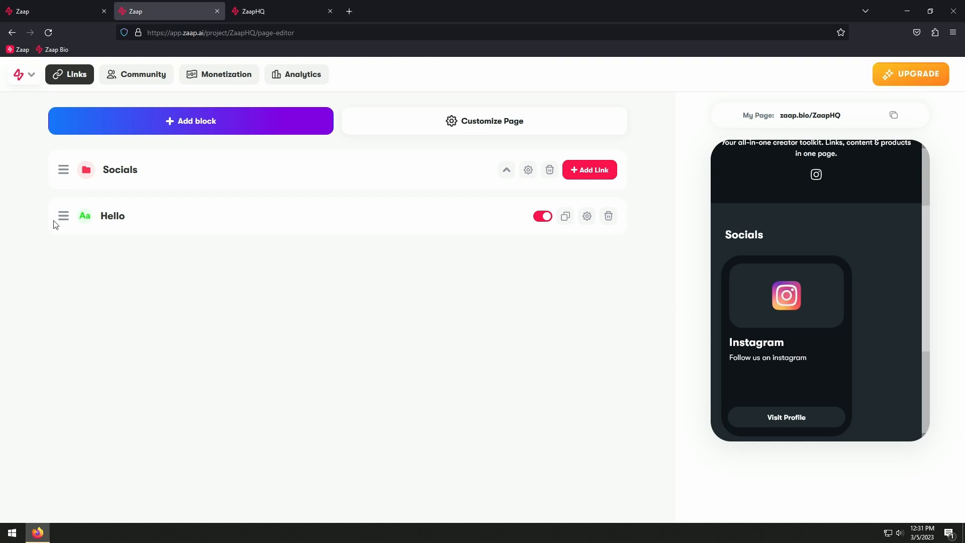
{"action": "left_click_drag", "start_coordinate": [64, 220], "coordinate": [70, 168]}
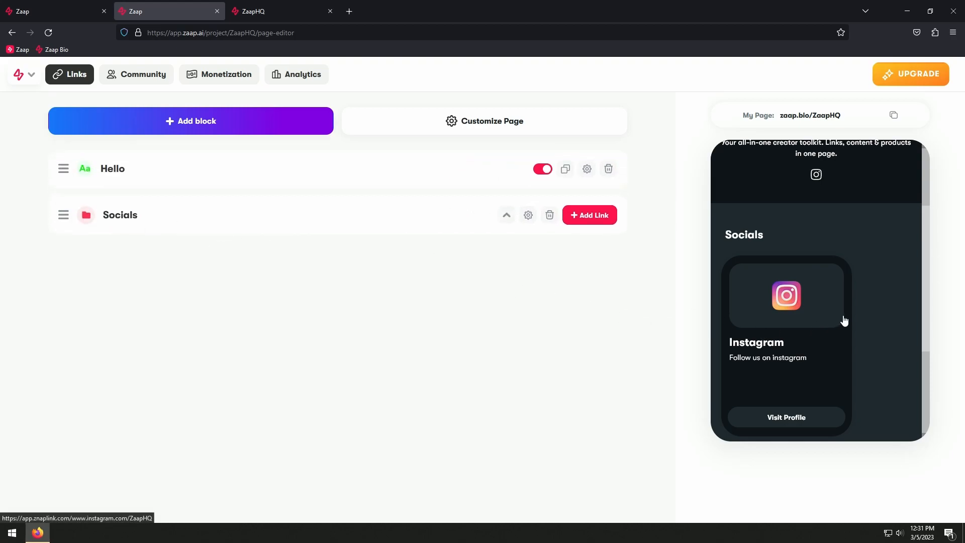
{"action": "scroll", "coordinate": [843, 319], "scroll_direction": "down", "scroll_amount": 3}
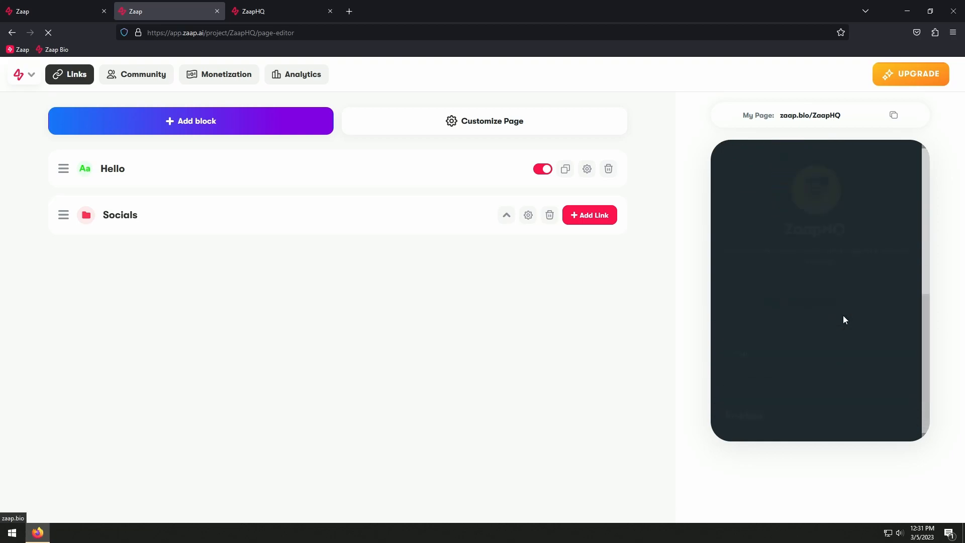
{"action": "scroll", "coordinate": [755, 354], "scroll_direction": "down", "scroll_amount": 2}
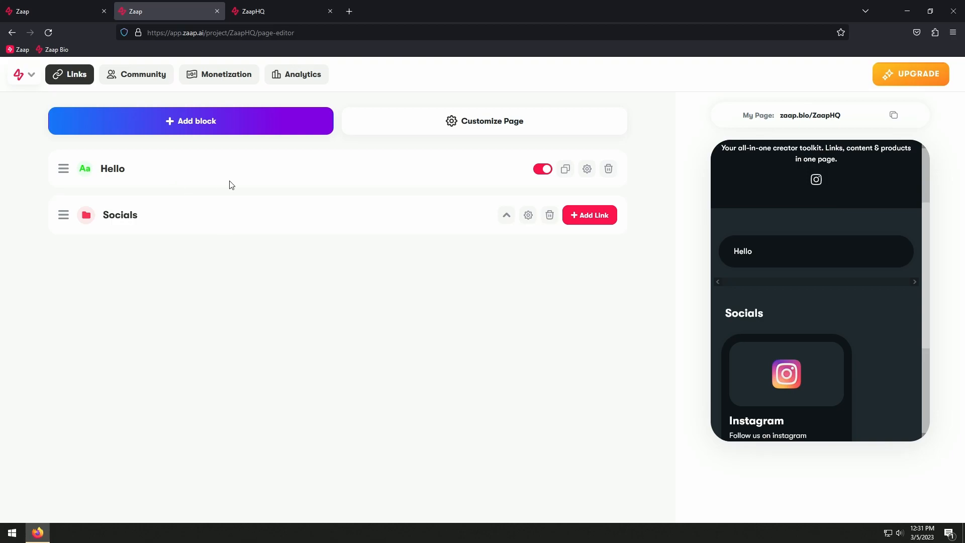
Turn off the Hello text block so that it is hidden on the page
{"action": "left_click", "coordinate": [545, 171]}
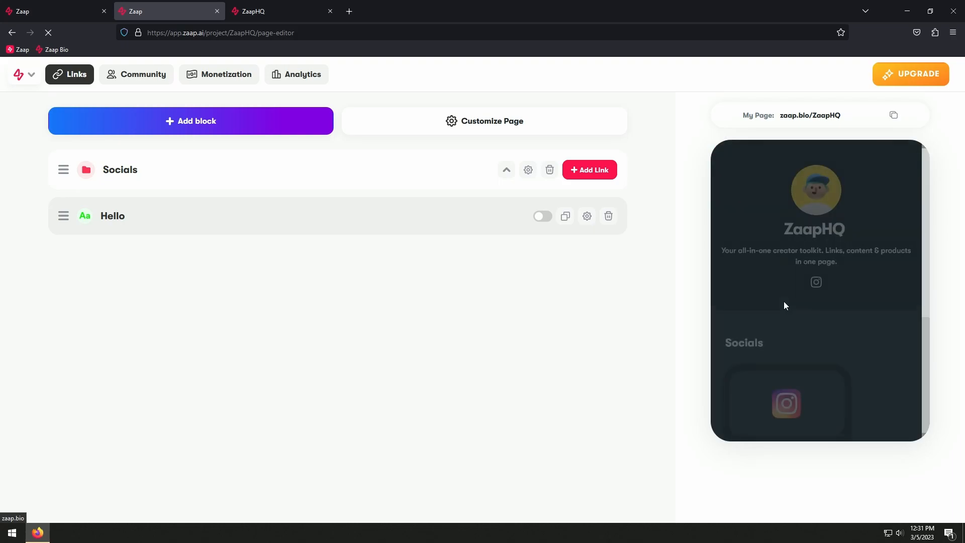
{"action": "scroll", "coordinate": [801, 313], "scroll_direction": "down", "scroll_amount": 4}
{"action": "scroll", "coordinate": [794, 321], "scroll_direction": "up", "scroll_amount": 4}
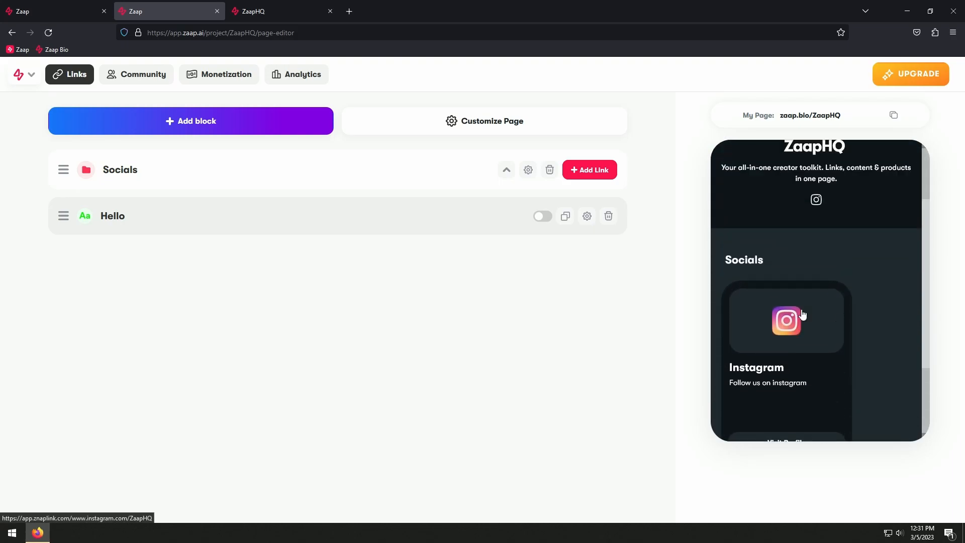
Start a custom theme in the page customization and set its header color to #dbdbdb
{"action": "left_click", "coordinate": [497, 126]}
{"action": "scroll", "coordinate": [520, 341], "scroll_direction": "down", "scroll_amount": 1}
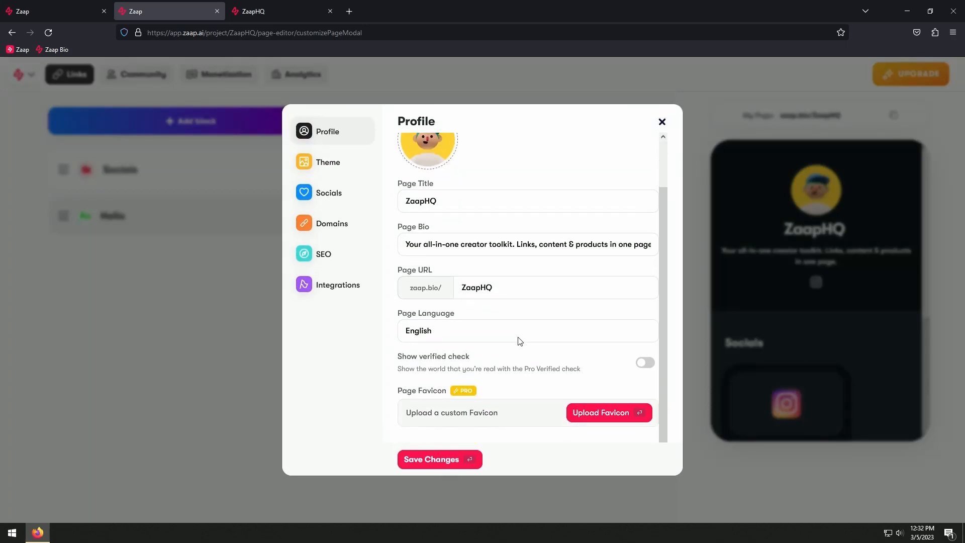
{"action": "left_click", "coordinate": [329, 162]}
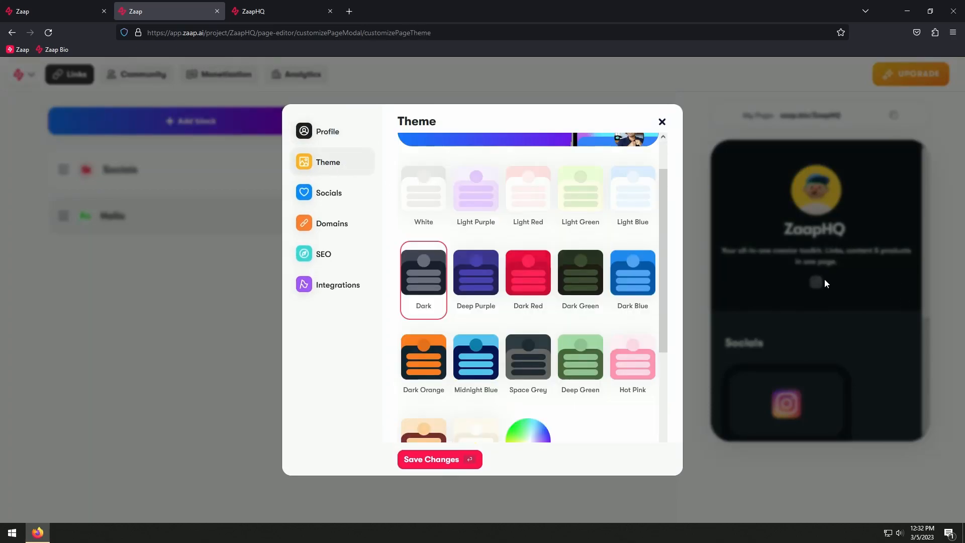
{"action": "scroll", "coordinate": [573, 336], "scroll_direction": "down", "scroll_amount": 5}
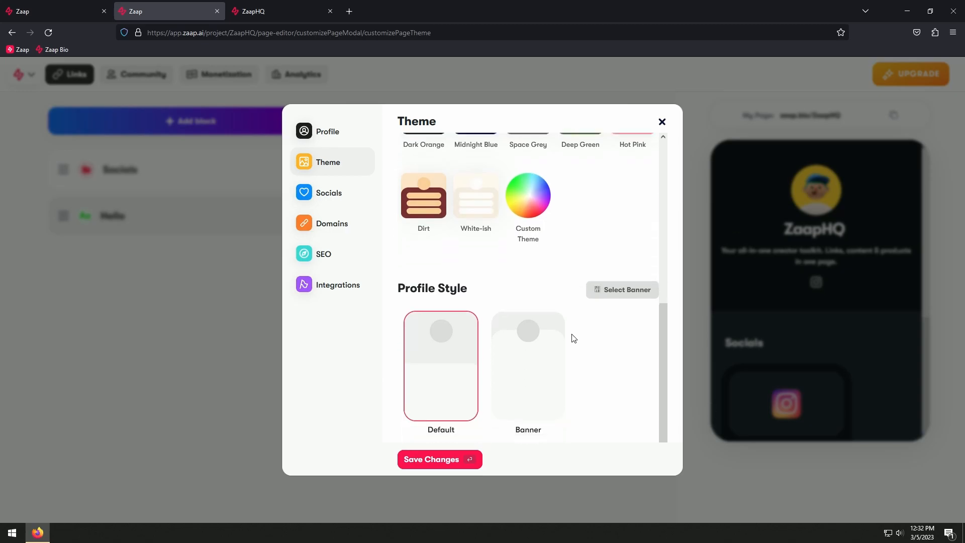
{"action": "scroll", "coordinate": [551, 352], "scroll_direction": "up", "scroll_amount": 3}
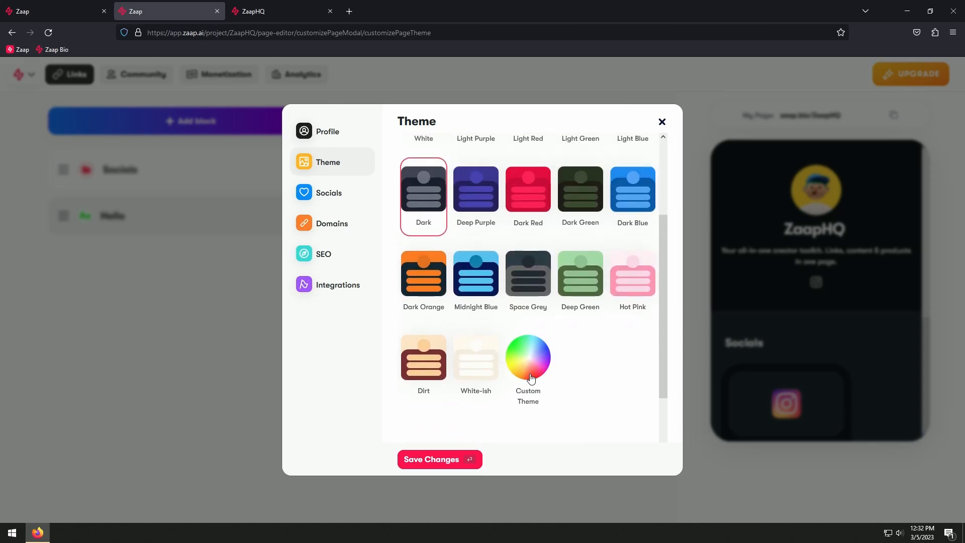
{"action": "left_click", "coordinate": [531, 378]}
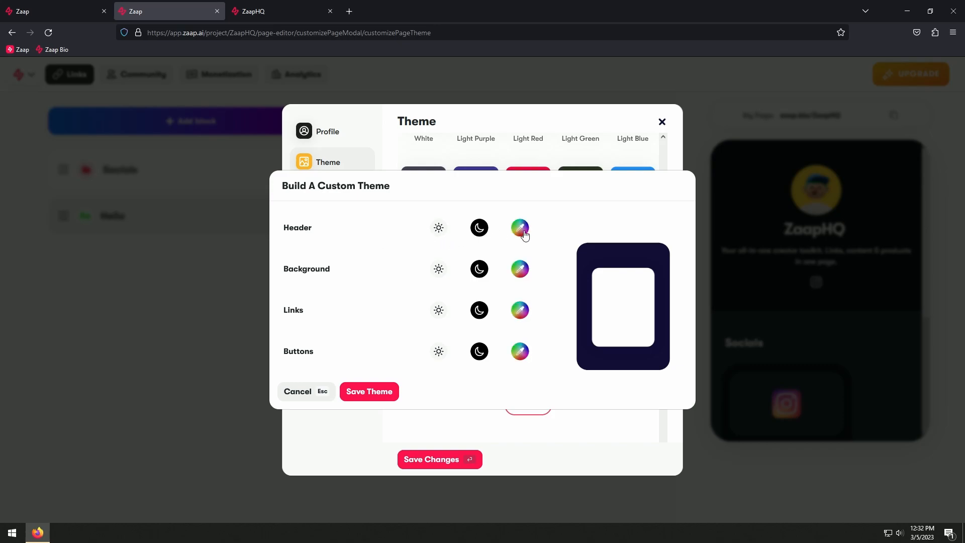
{"action": "left_click", "coordinate": [521, 229]}
{"action": "mouse_move", "coordinate": [387, 262]}
{"action": "left_mouse_down"}
{"action": "mouse_move", "coordinate": [341, 263]}
{"action": "mouse_move", "coordinate": [384, 265]}
{"action": "left_mouse_up"}
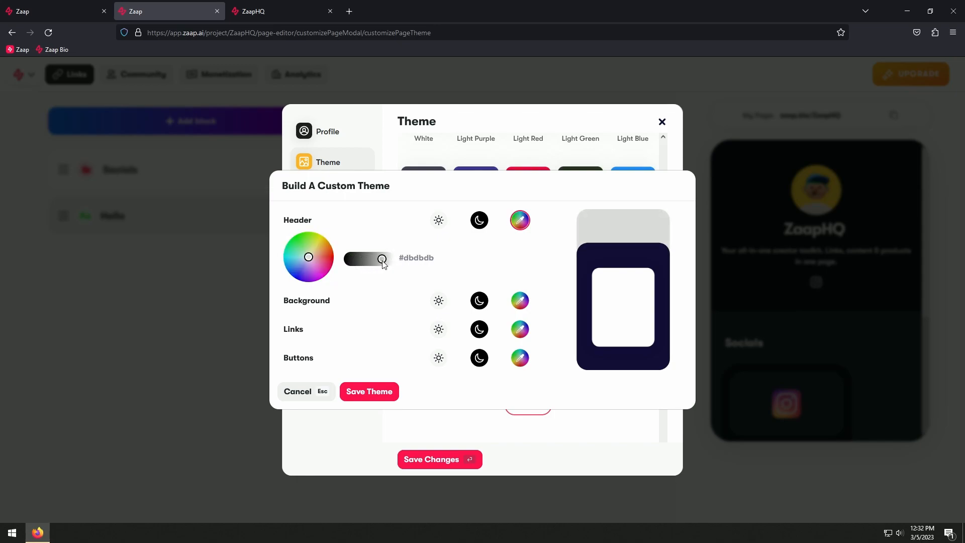
Set the custom theme's background color to #a6a6a6 and its links color to #c7c7c7
{"action": "left_click", "coordinate": [517, 303]}
{"action": "mouse_move", "coordinate": [392, 317]}
{"action": "left_mouse_down"}
{"action": "mouse_move", "coordinate": [347, 315]}
{"action": "mouse_move", "coordinate": [375, 316]}
{"action": "left_mouse_up"}
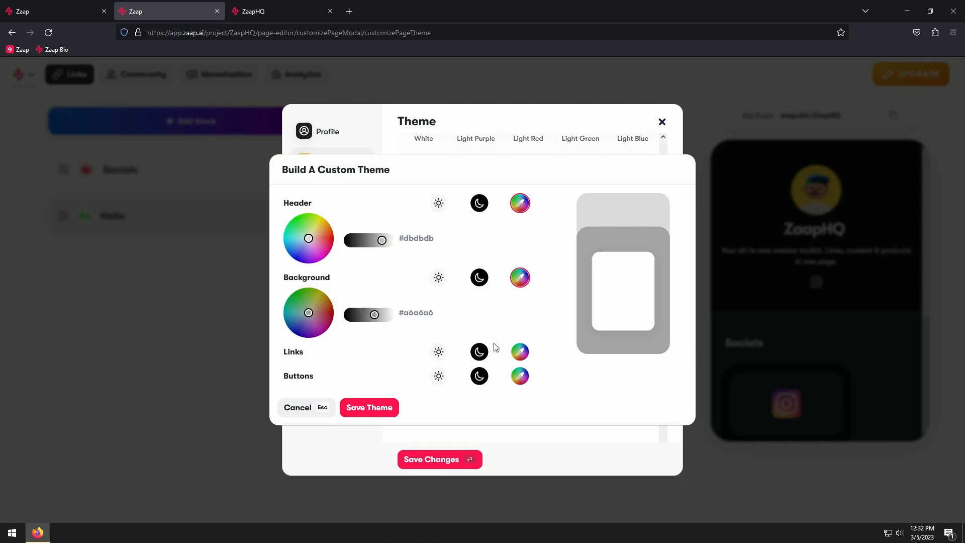
{"action": "left_click", "coordinate": [520, 352]}
{"action": "left_click_drag", "start_coordinate": [389, 369], "coordinate": [381, 369]}
Set the custom theme's buttons color to #262626, then save the theme and the page changes
{"action": "left_click", "coordinate": [517, 402]}
{"action": "left_click_drag", "start_coordinate": [386, 414], "coordinate": [356, 416]}
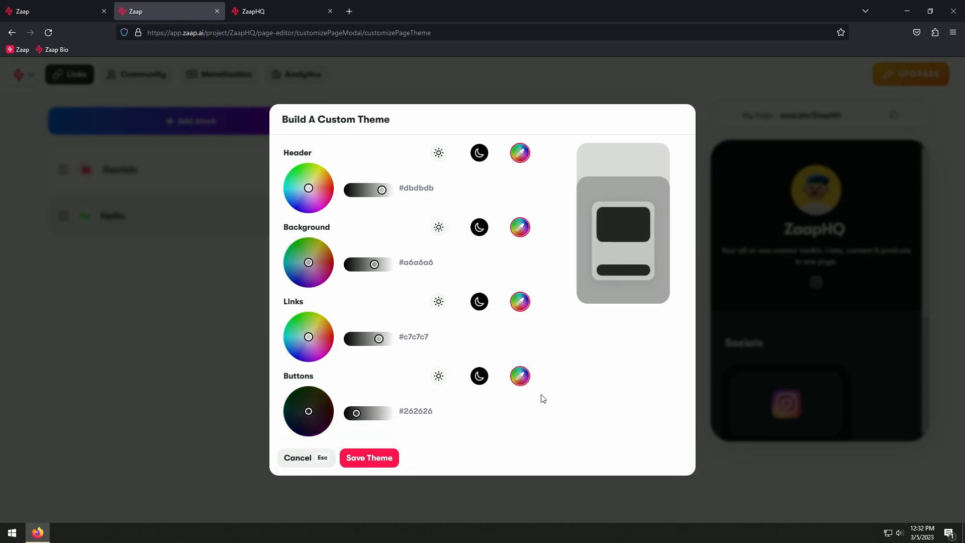
{"action": "left_click", "coordinate": [381, 466]}
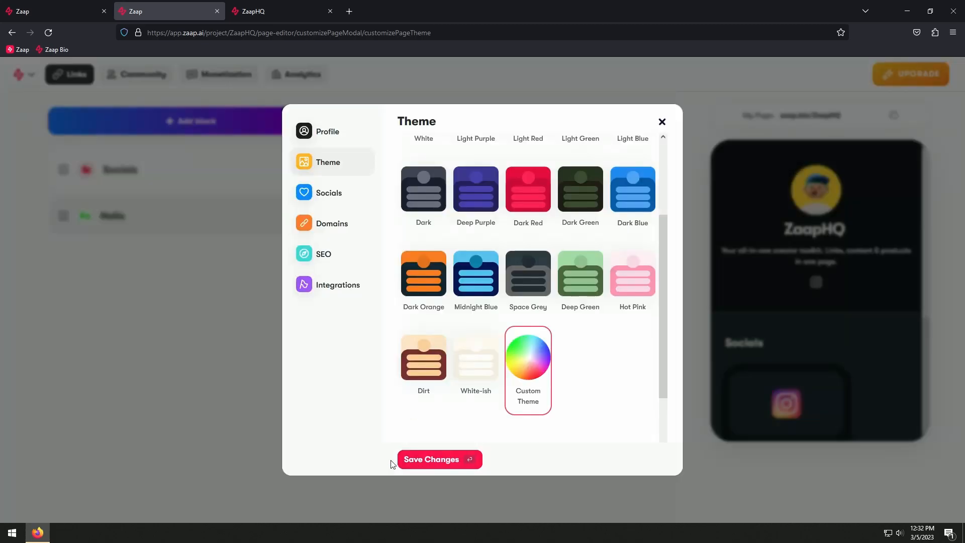
{"action": "left_click", "coordinate": [445, 460]}
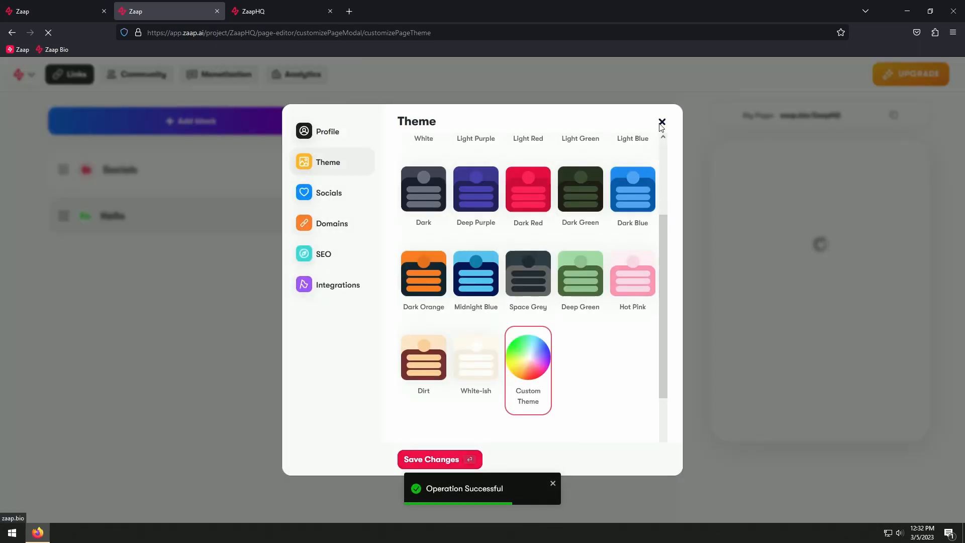
{"action": "left_click", "coordinate": [662, 122]}
Check the new theme in the page preview and on the reloaded public page zaap.bio/ZaapHQ
{"action": "scroll", "coordinate": [804, 315], "scroll_direction": "down", "scroll_amount": 3}
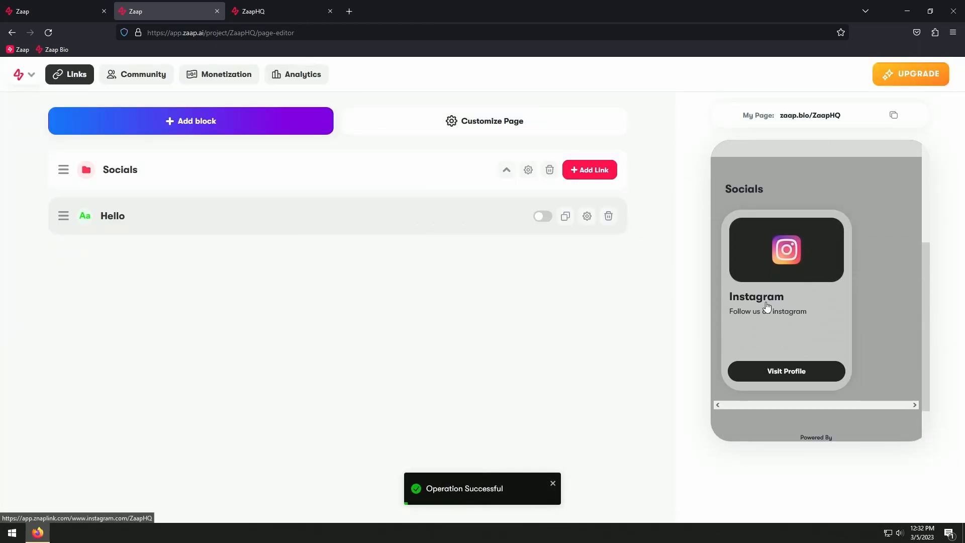
{"action": "scroll", "coordinate": [806, 318], "scroll_direction": "up", "scroll_amount": 1}
{"action": "left_click", "coordinate": [279, 13]}
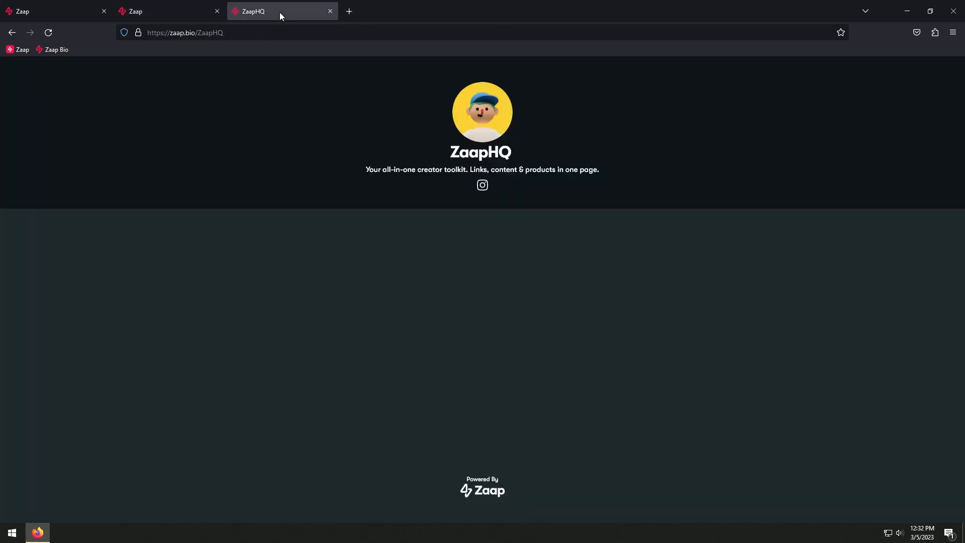
{"action": "left_click", "coordinate": [50, 32]}
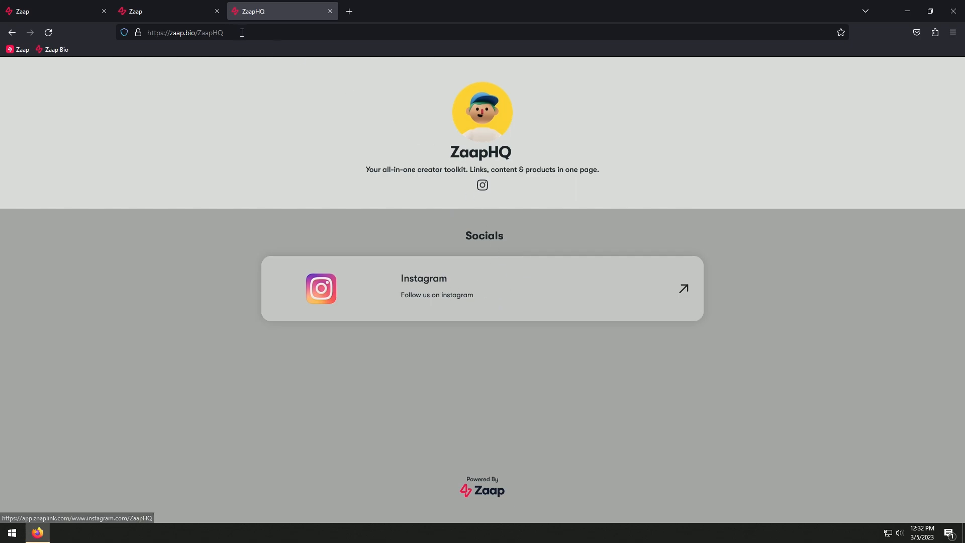
Return to the page editor and set the theme's profile style to Banner
{"action": "left_click", "coordinate": [162, 14]}
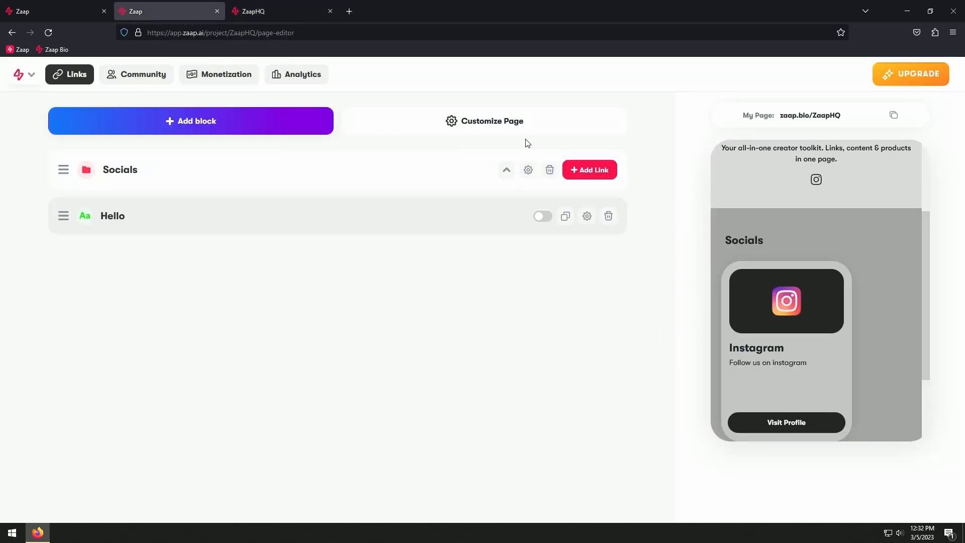
{"action": "left_click", "coordinate": [522, 123]}
{"action": "scroll", "coordinate": [573, 317], "scroll_direction": "down", "scroll_amount": 2}
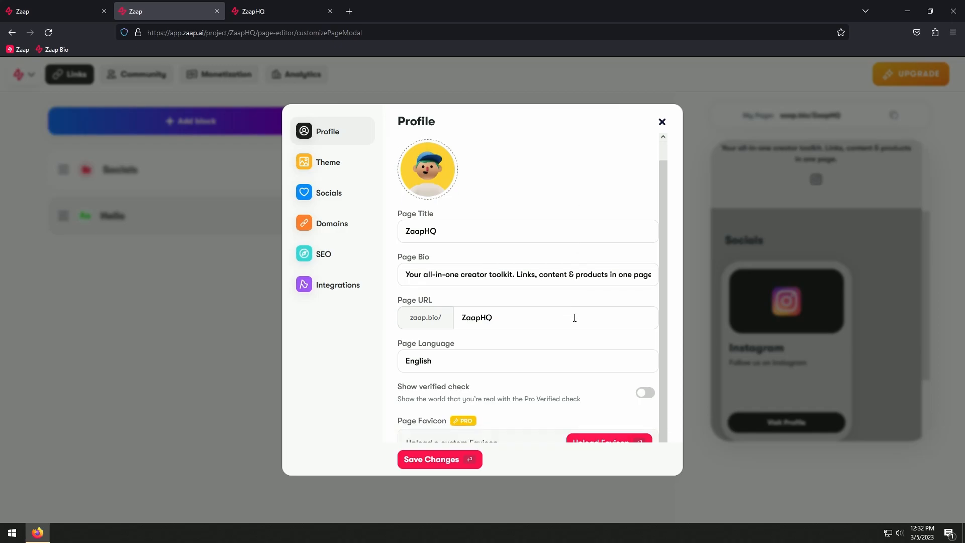
{"action": "left_click", "coordinate": [337, 163]}
{"action": "scroll", "coordinate": [571, 349], "scroll_direction": "down", "scroll_amount": 3}
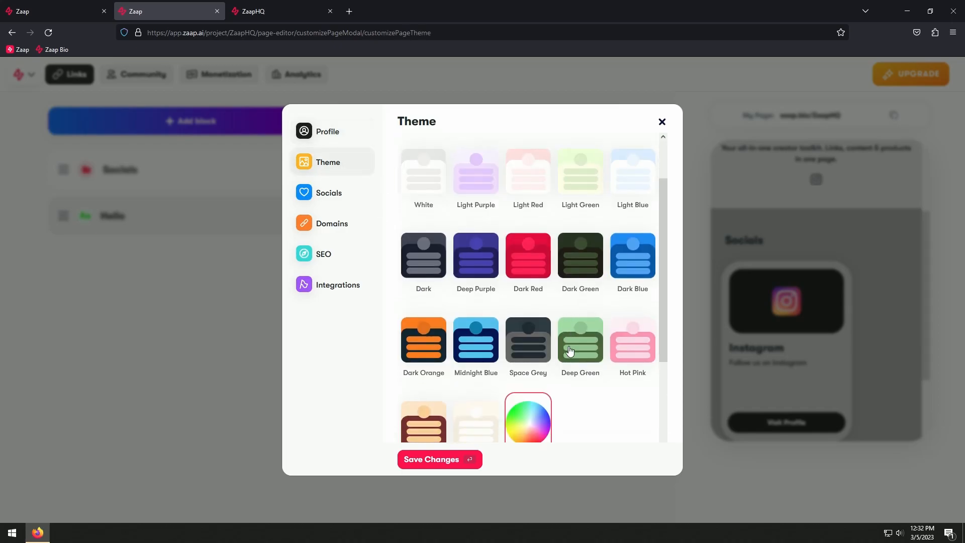
{"action": "scroll", "coordinate": [583, 352], "scroll_direction": "down", "scroll_amount": 2}
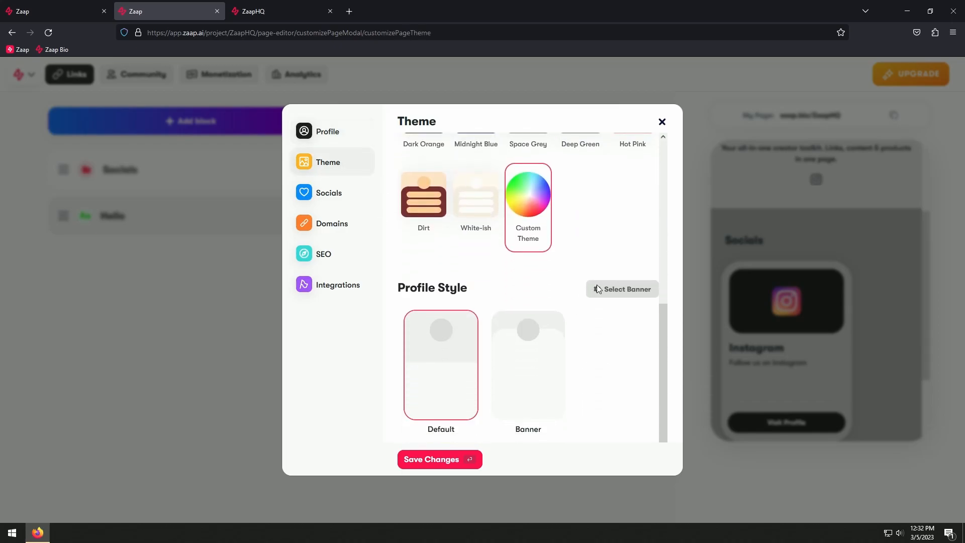
{"action": "left_click", "coordinate": [541, 354]}
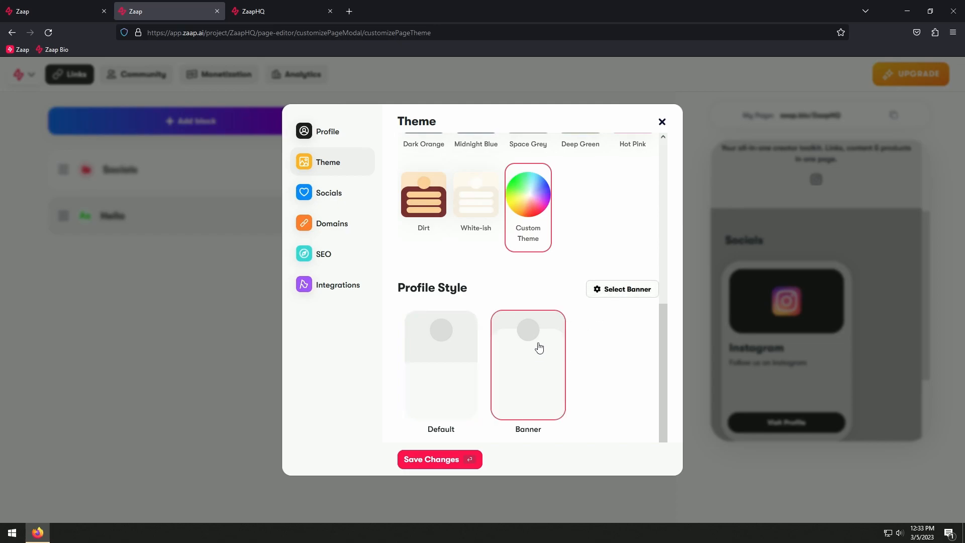
Choose the existing light pink gradient image as the profile banner and save the page changes
{"action": "left_click", "coordinate": [622, 289]}
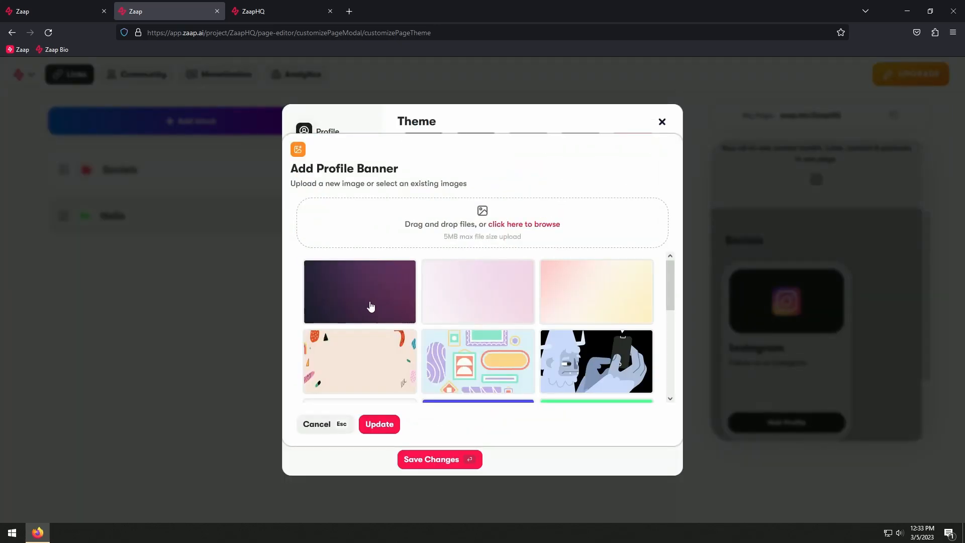
{"action": "scroll", "coordinate": [370, 306], "scroll_direction": "down", "scroll_amount": 4}
{"action": "scroll", "coordinate": [427, 316], "scroll_direction": "up", "scroll_amount": 4}
{"action": "left_click", "coordinate": [468, 302]}
{"action": "left_click", "coordinate": [380, 425]}
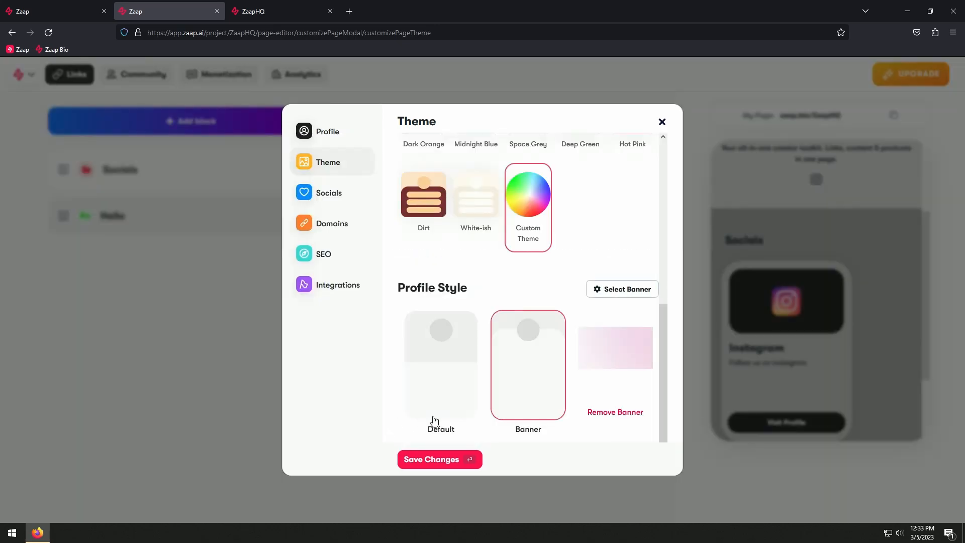
{"action": "left_click", "coordinate": [435, 462]}
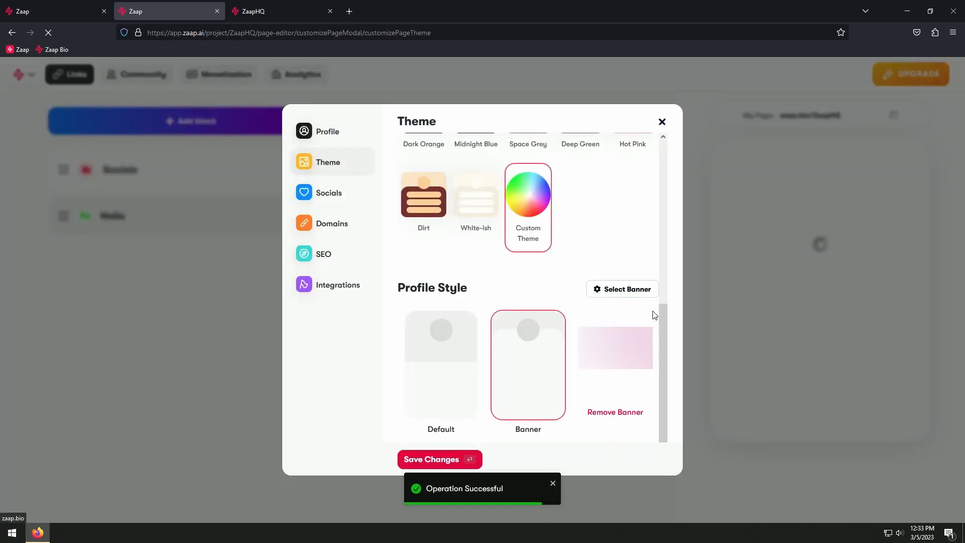
{"action": "left_click", "coordinate": [668, 123]}
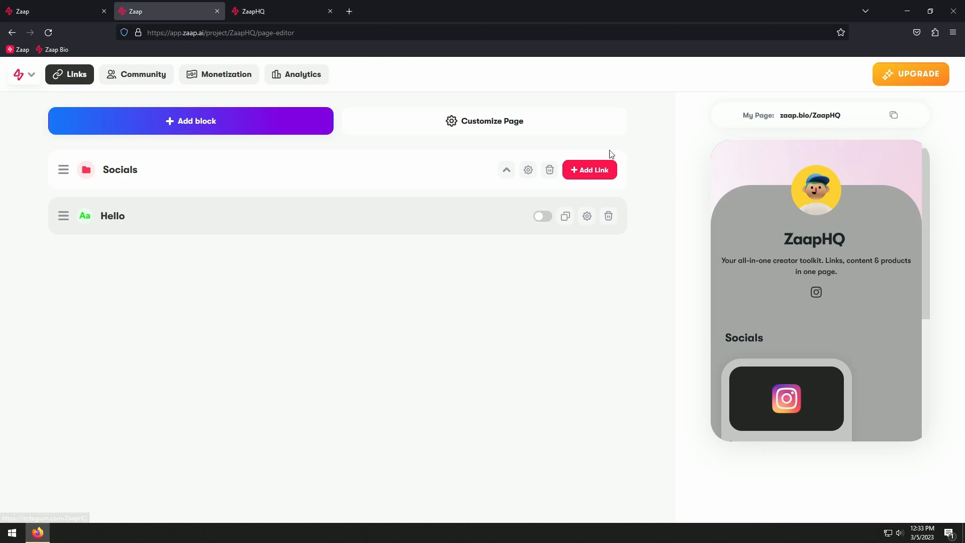
Add zaap.ai as the website link in the page's social icons and save the changes
{"action": "left_click", "coordinate": [517, 130]}
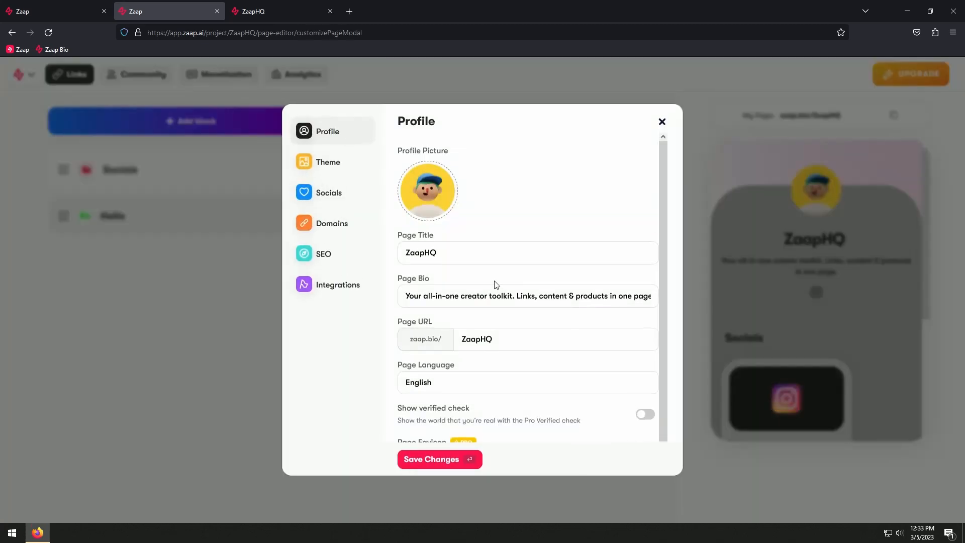
{"action": "left_click", "coordinate": [303, 195]}
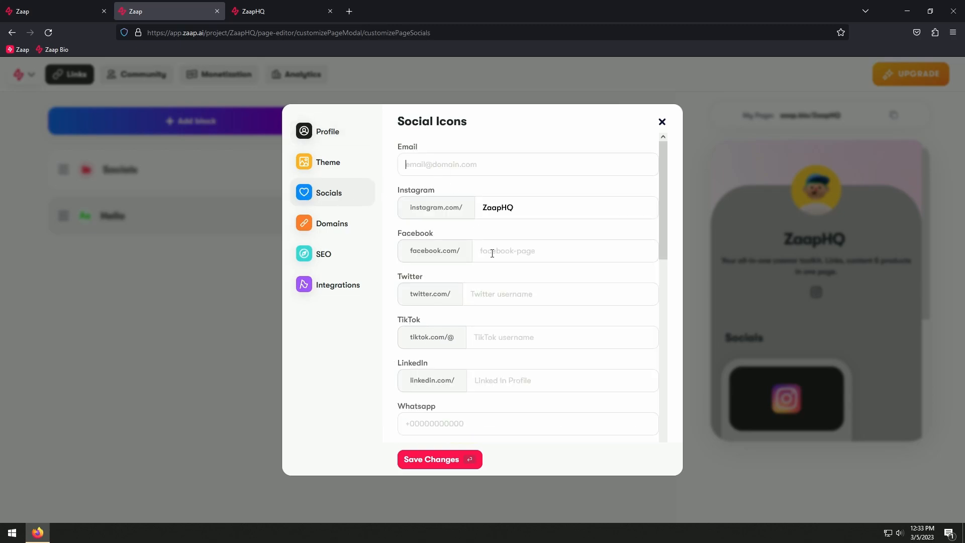
{"action": "scroll", "coordinate": [516, 316], "scroll_direction": "down", "scroll_amount": 8}
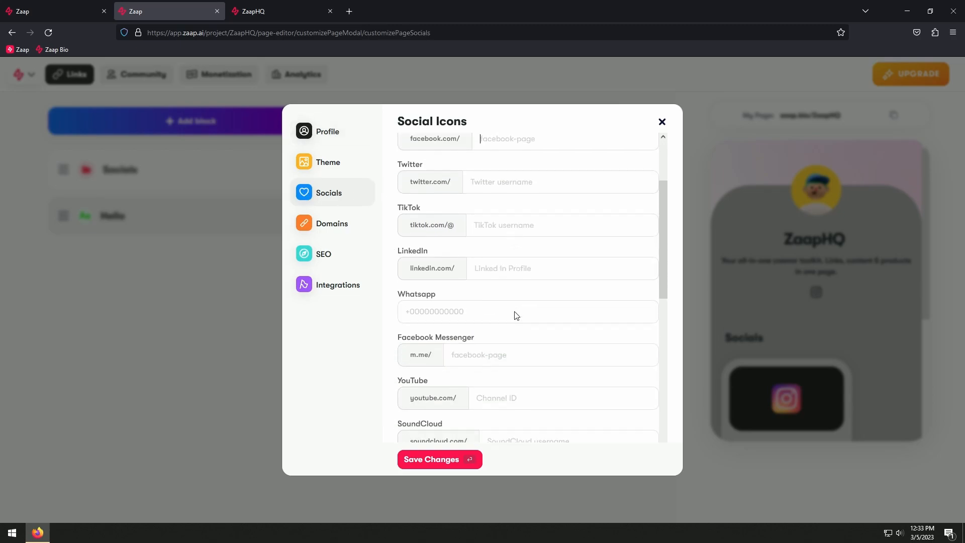
{"action": "scroll", "coordinate": [503, 284], "scroll_direction": "down", "scroll_amount": 5}
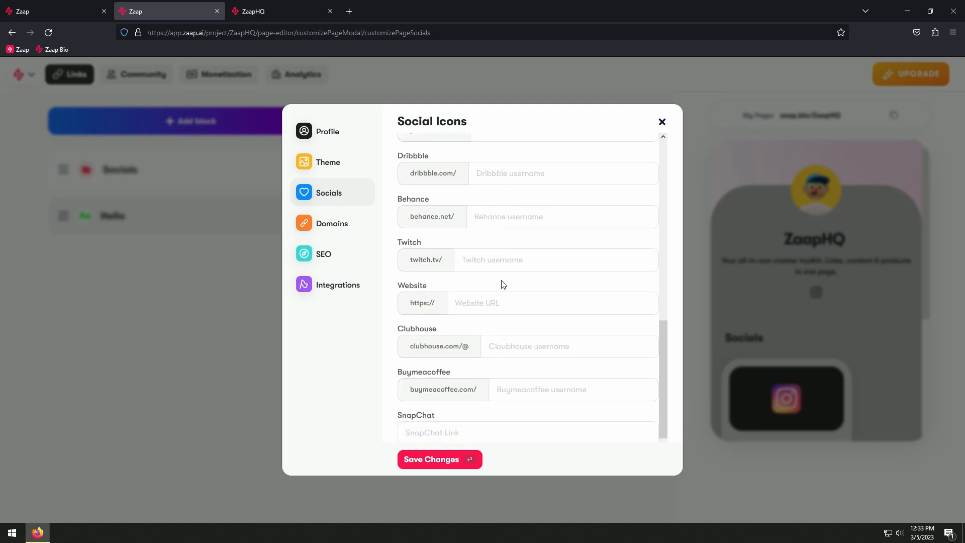
{"action": "scroll", "coordinate": [503, 285], "scroll_direction": "up", "scroll_amount": 12}
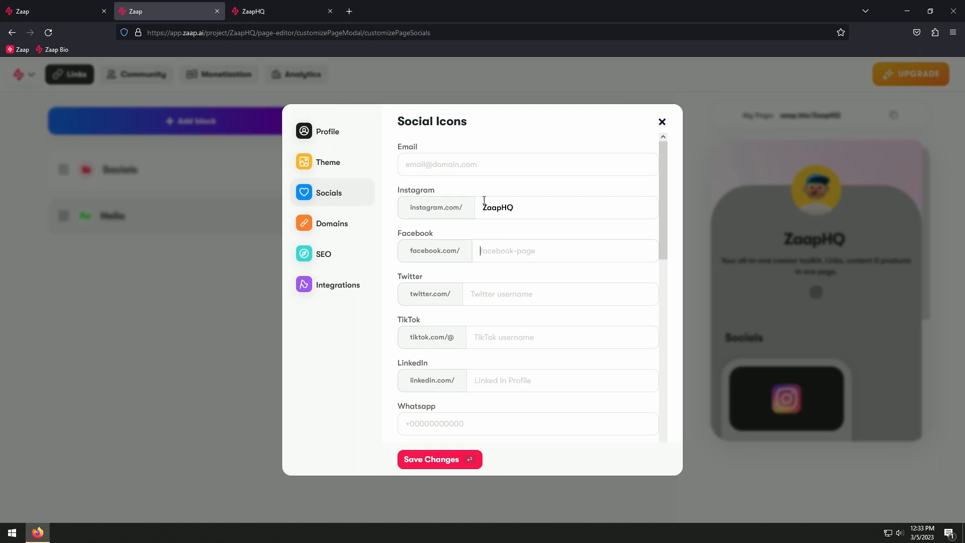
{"action": "scroll", "coordinate": [506, 269], "scroll_direction": "down", "scroll_amount": 2}
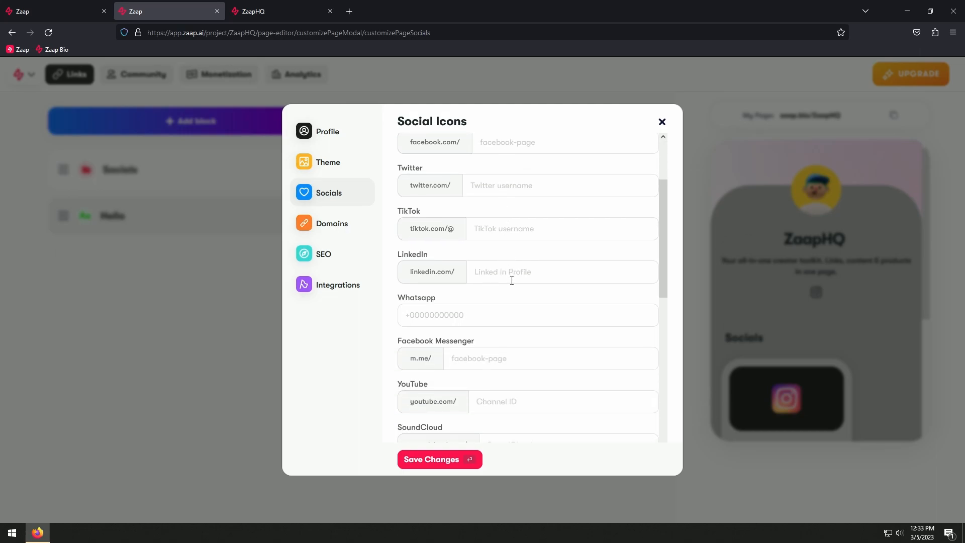
{"action": "scroll", "coordinate": [505, 358], "scroll_direction": "down", "scroll_amount": 2}
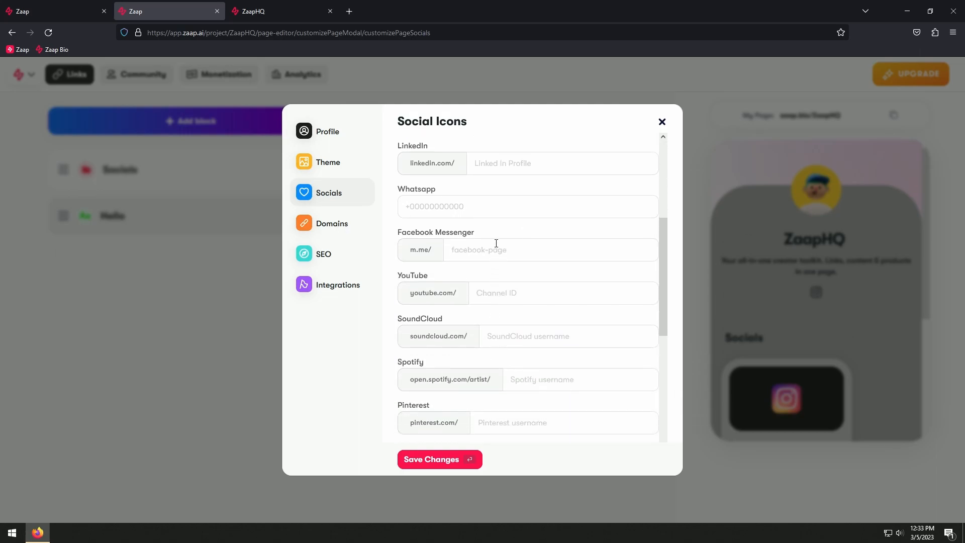
{"action": "scroll", "coordinate": [496, 303], "scroll_direction": "down", "scroll_amount": 5}
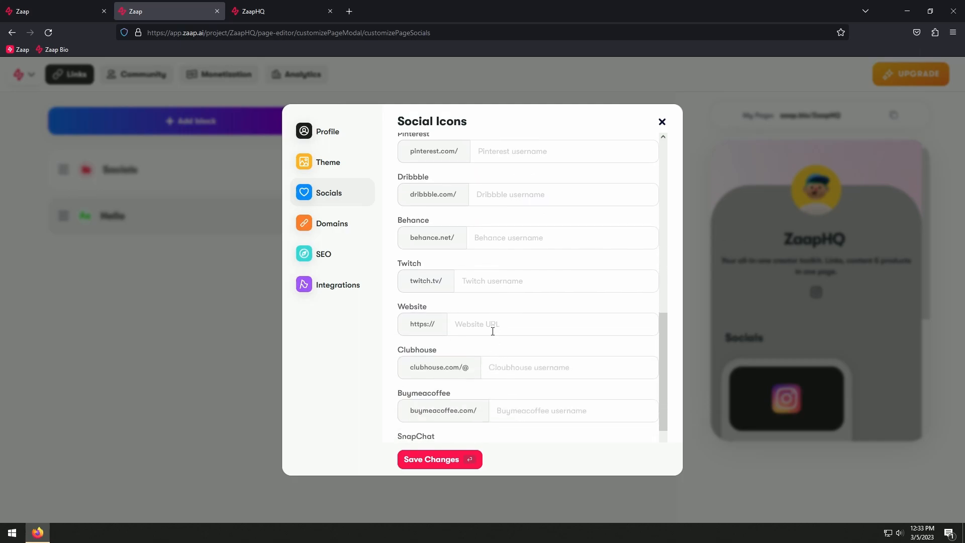
{"action": "left_click", "coordinate": [493, 331]}
{"action": "type", "text": "zaa"}
{"action": "left_click", "coordinate": [438, 461]}
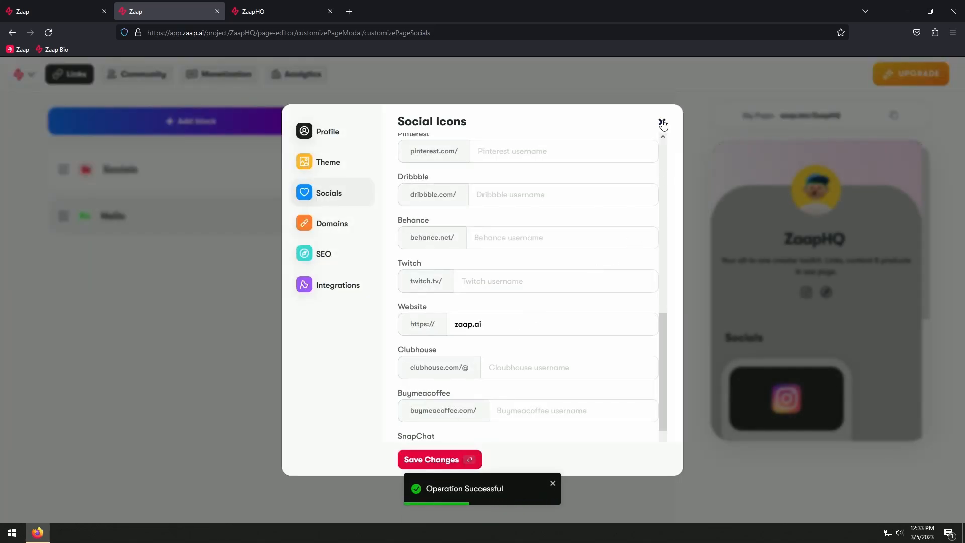
{"action": "left_click", "coordinate": [662, 122]}
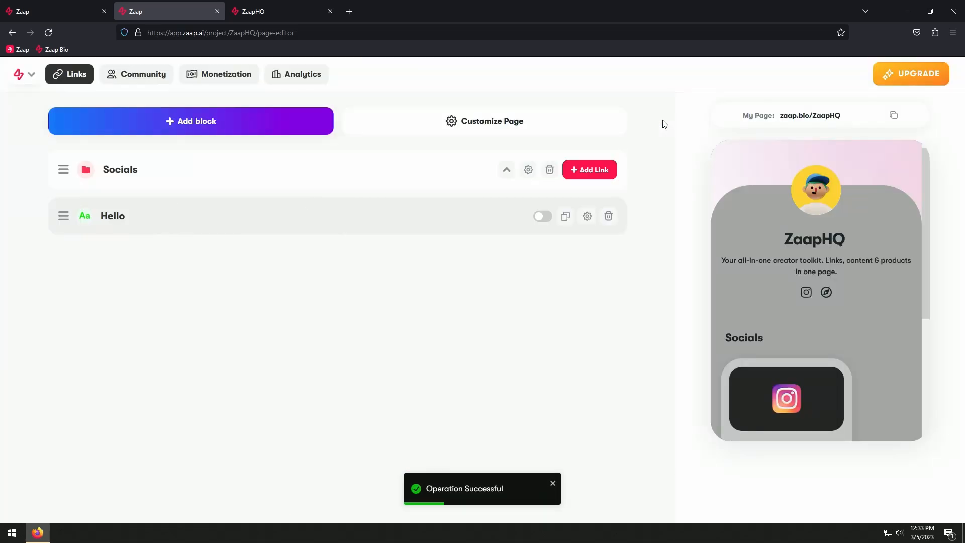
Test the website icon in the page preview, then return to the page editor
{"action": "left_click", "coordinate": [828, 293]}
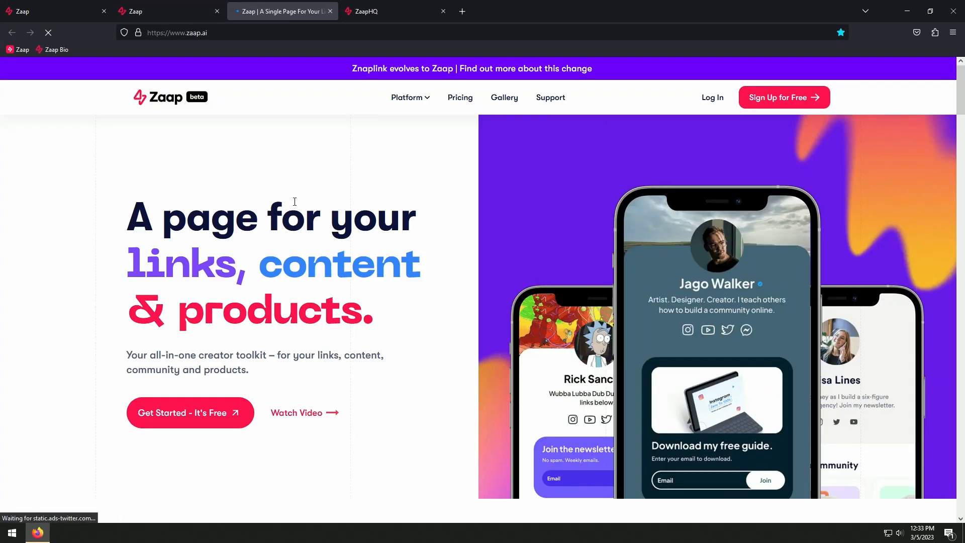
{"action": "left_click", "coordinate": [130, 7]}
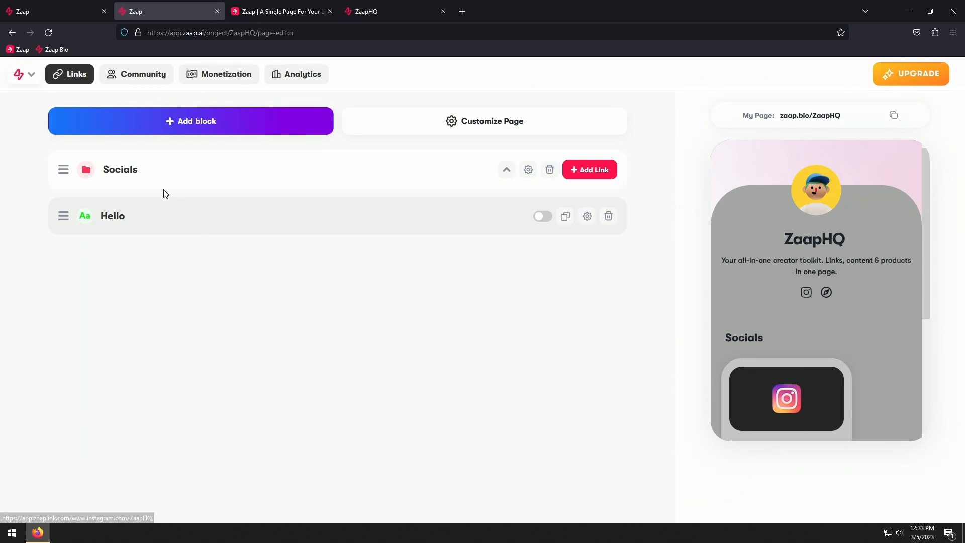
Look over the community's audience and newsletter sections and try to start a new newsletter
{"action": "left_click", "coordinate": [143, 76]}
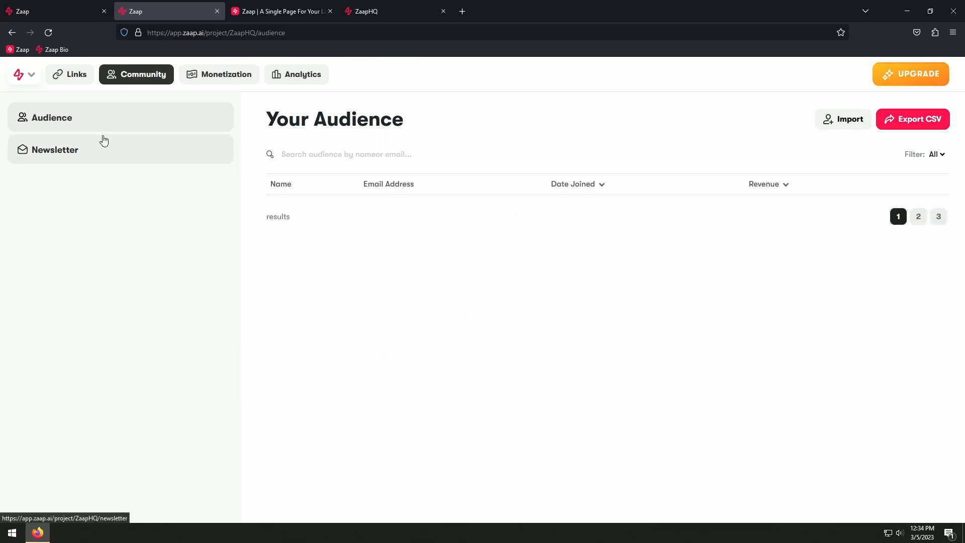
{"action": "left_click", "coordinate": [101, 147]}
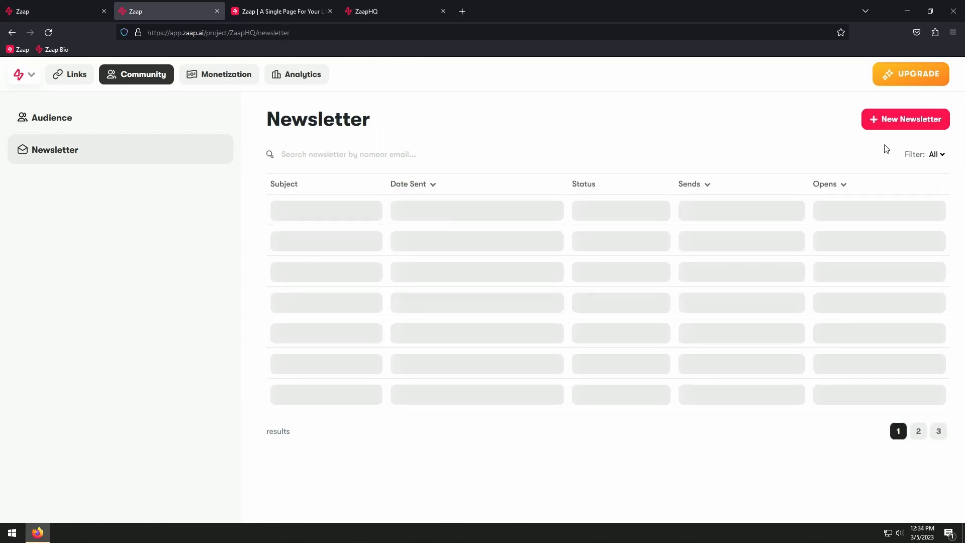
{"action": "left_click", "coordinate": [898, 127]}
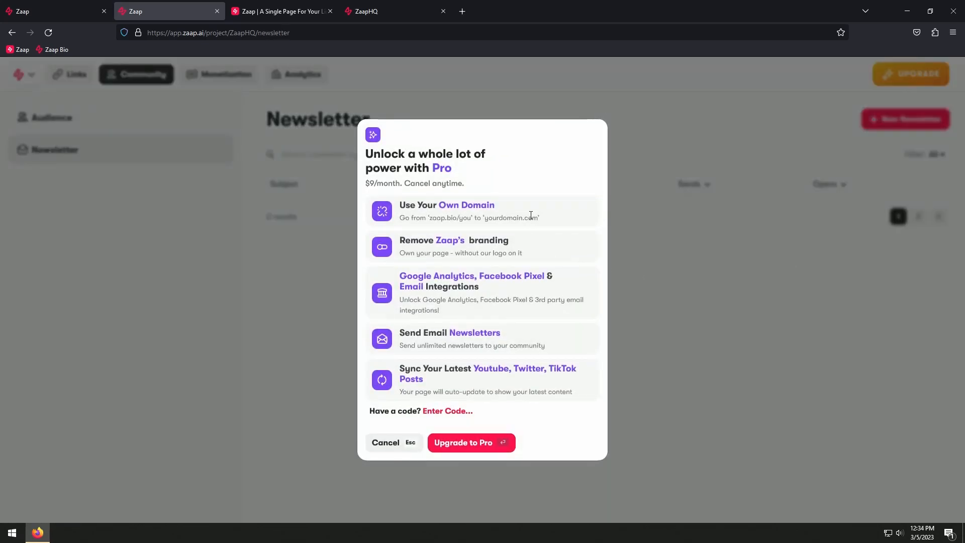
{"action": "left_click", "coordinate": [680, 237]}
{"action": "left_click", "coordinate": [134, 132]}
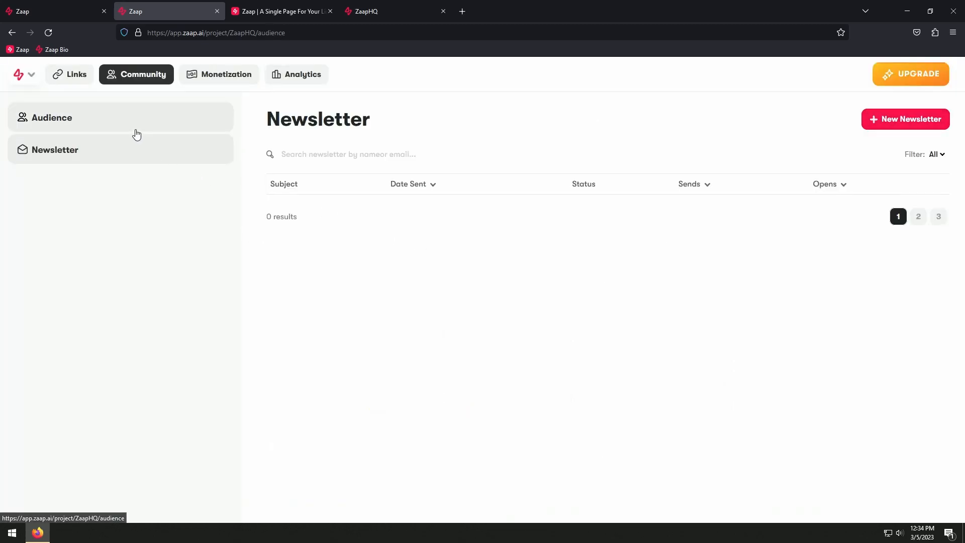
Review the monetization products and orders, then examine the analytics overview down to the last activity
{"action": "left_click", "coordinate": [198, 76]}
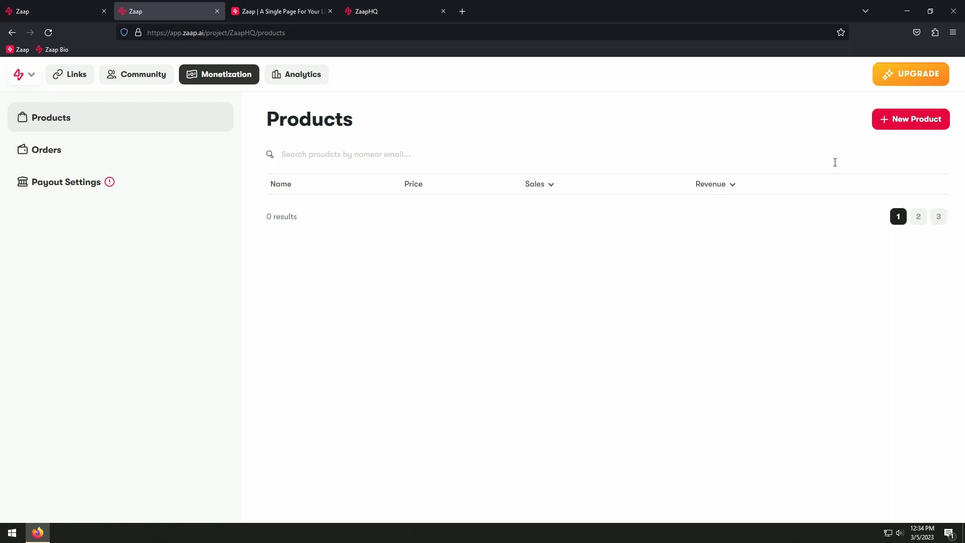
{"action": "left_click", "coordinate": [159, 153]}
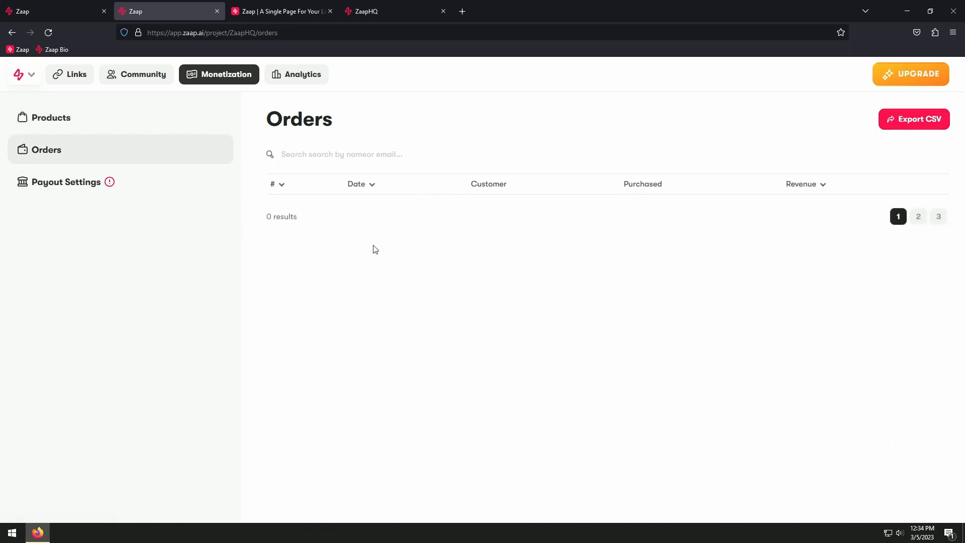
{"action": "left_click", "coordinate": [296, 75]}
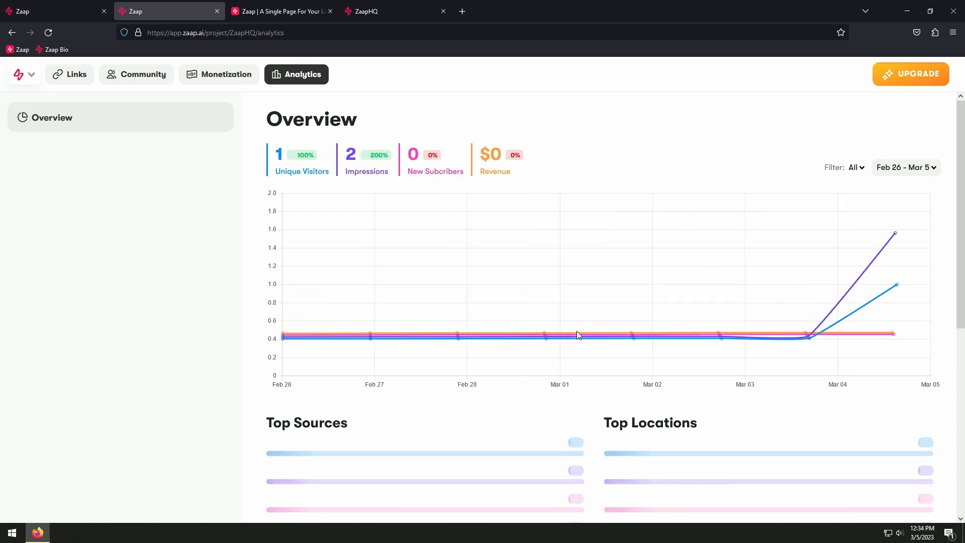
{"action": "scroll", "coordinate": [571, 339], "scroll_direction": "down", "scroll_amount": 4}
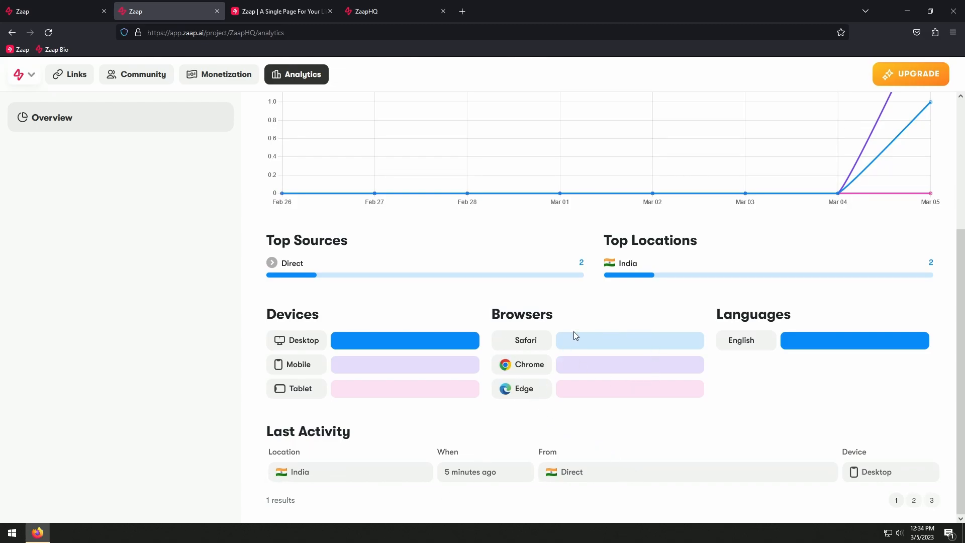
{"action": "scroll", "coordinate": [570, 336], "scroll_direction": "up", "scroll_amount": 4}
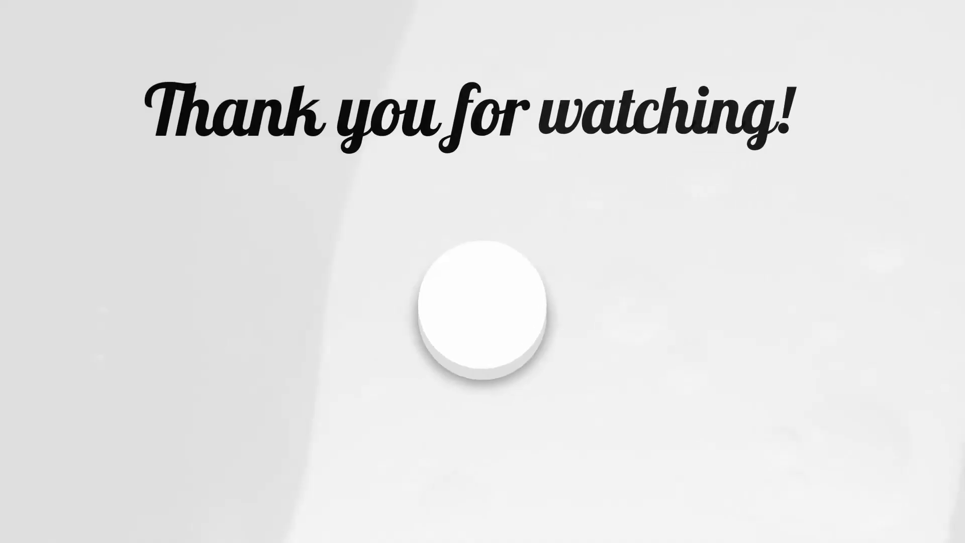